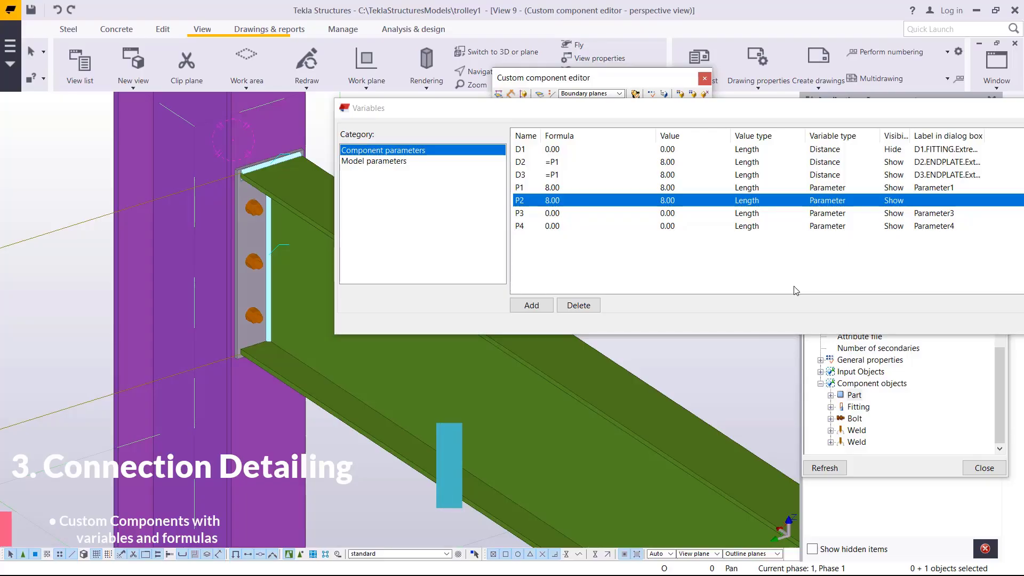
# Step: Change the dialog labels of P2 to 'End clearance' and P3 to 'Plate width'
pyautogui.press('BackSpace')
pyautogui.press('BackSpace')
pyautogui.press('BackSpace')
pyautogui.press('BackSpace')
pyautogui.press('BackSpace')
pyautogui.press('BackSpace')
pyautogui.press('BackSpace')
pyautogui.press('BackSpace')
pyautogui.press('BackSpace')
pyautogui.press('BackSpace')
pyautogui.press('BackSpace')
pyautogui.press('BackSpace')
pyautogui.press('BackSpace')
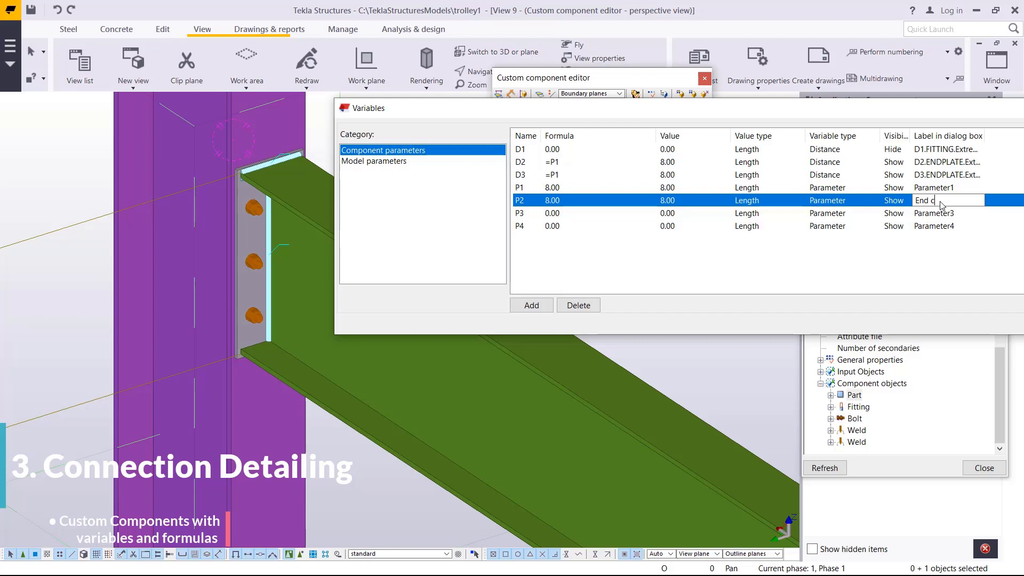
pyautogui.write('End clearance')
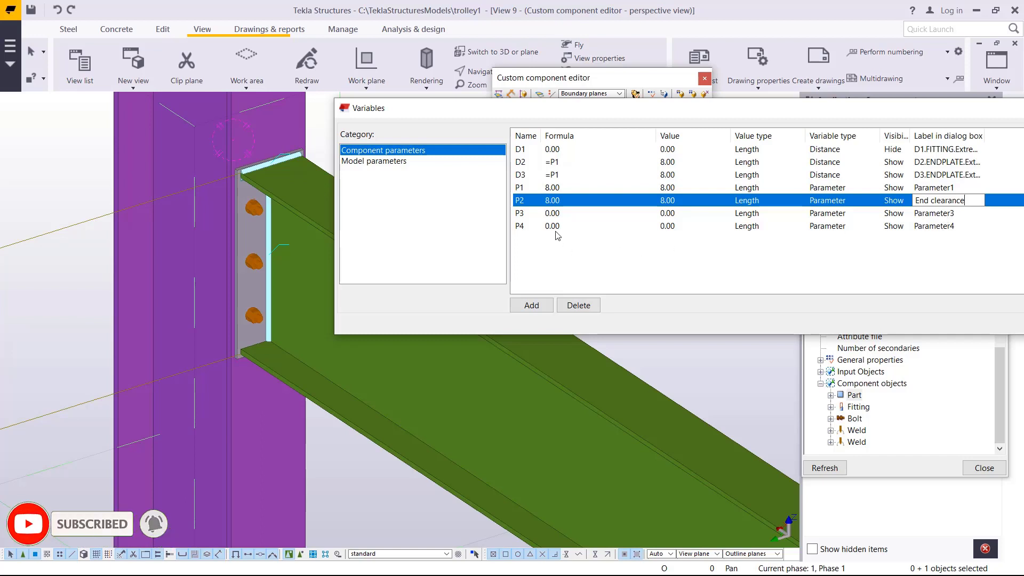
pyautogui.click(947, 214)
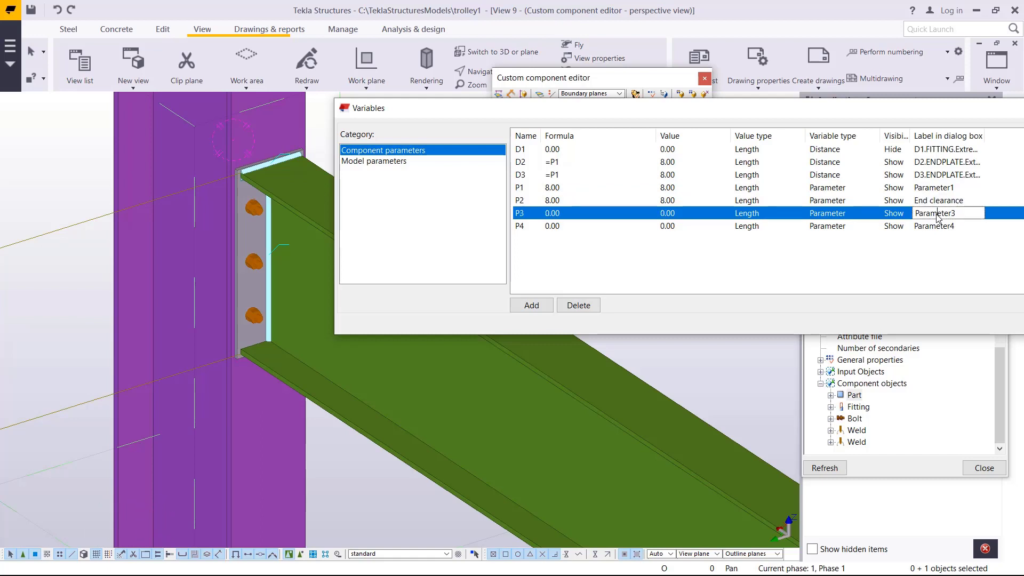
pyautogui.doubleClick(941, 217)
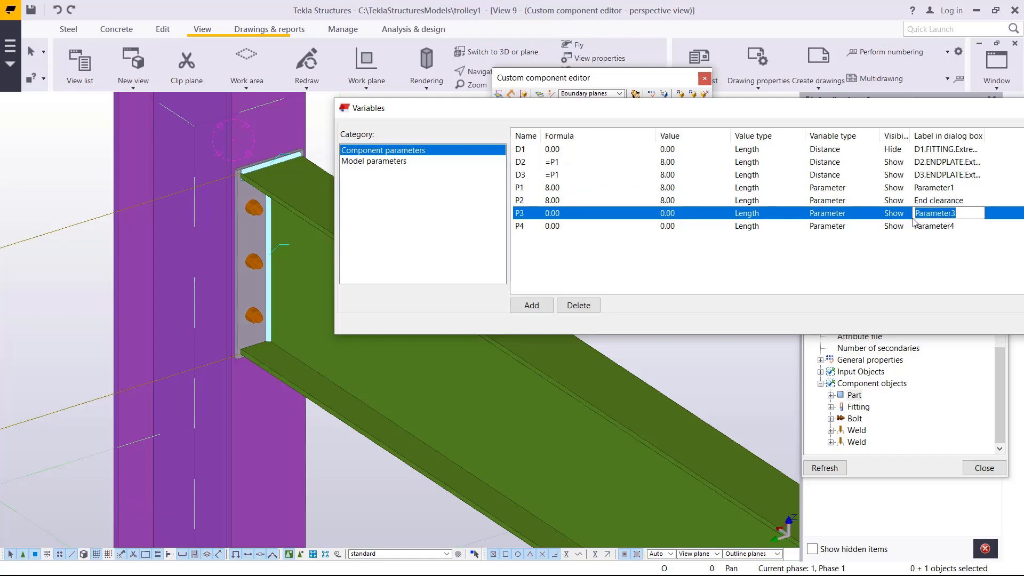
pyautogui.write('Plate widt')
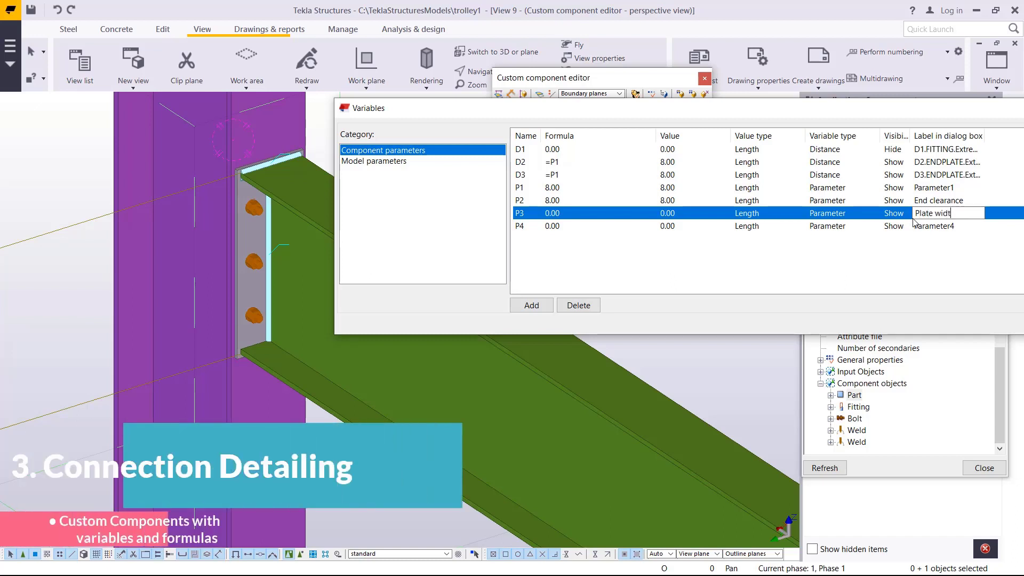
pyautogui.write('h')
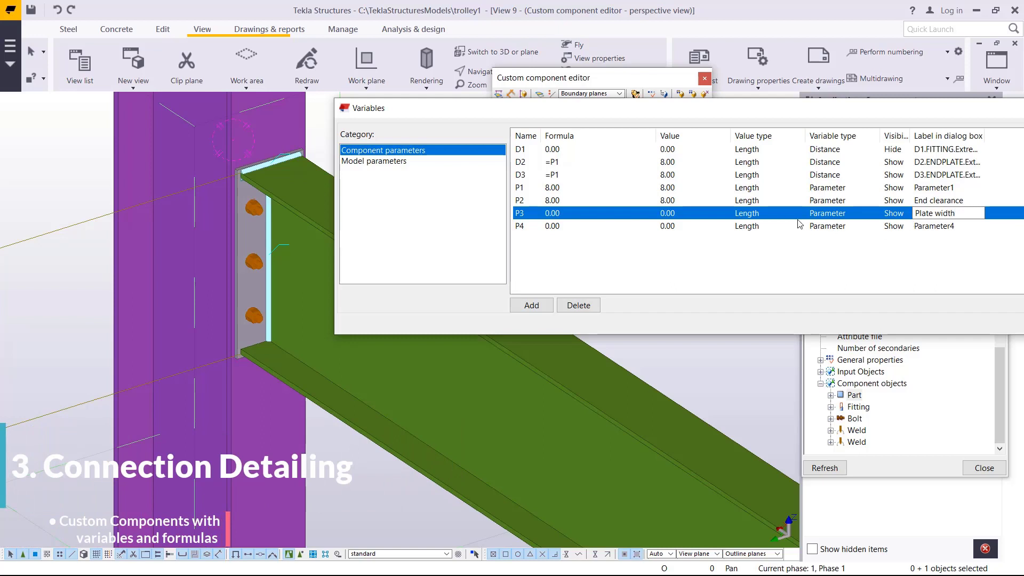
# Step: Set P3's formula to 160
pyautogui.click(554, 213)
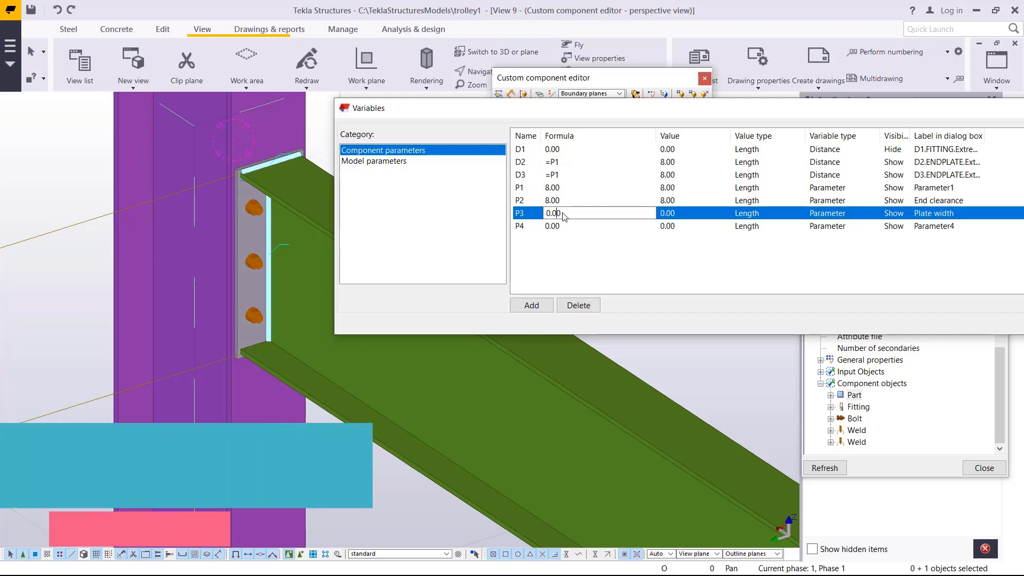
pyautogui.moveTo(567, 218); pyautogui.dragTo(544, 219)
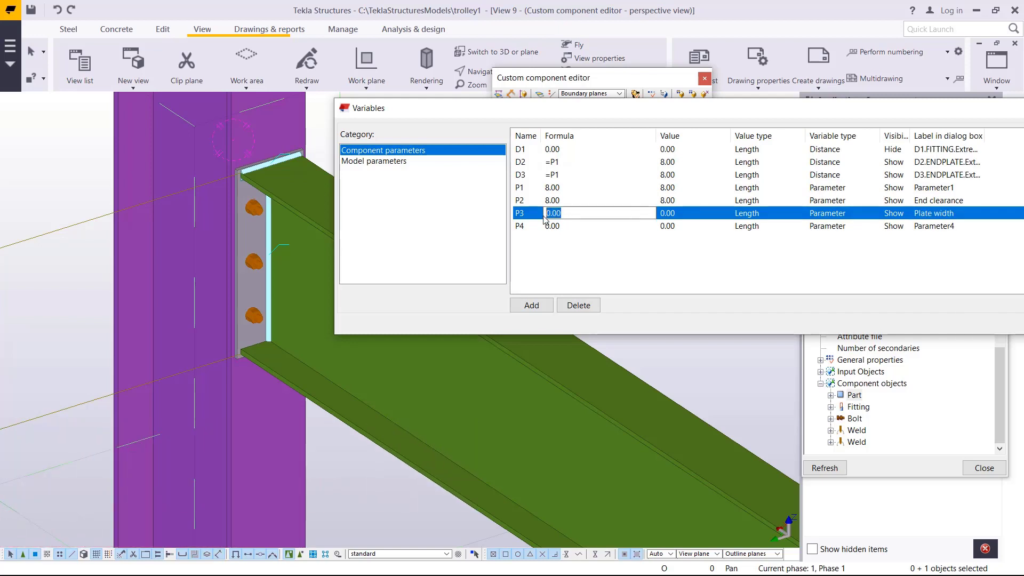
pyautogui.write('160')
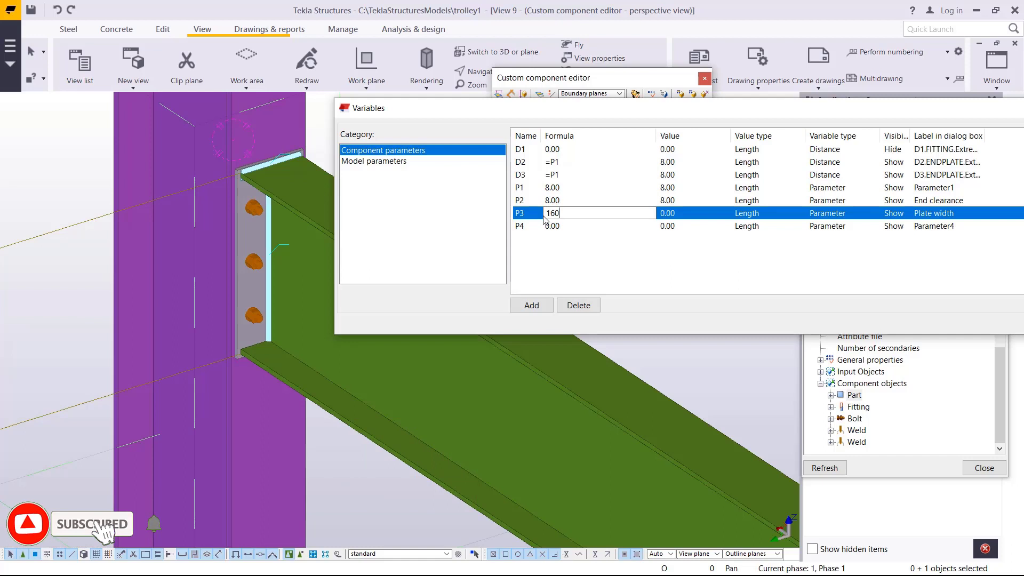
# Step: Label P4 'Plate profile', set its visibility to Hide and its value type to Profile
pyautogui.click(936, 228)
pyautogui.moveTo(955, 229); pyautogui.dragTo(918, 232)
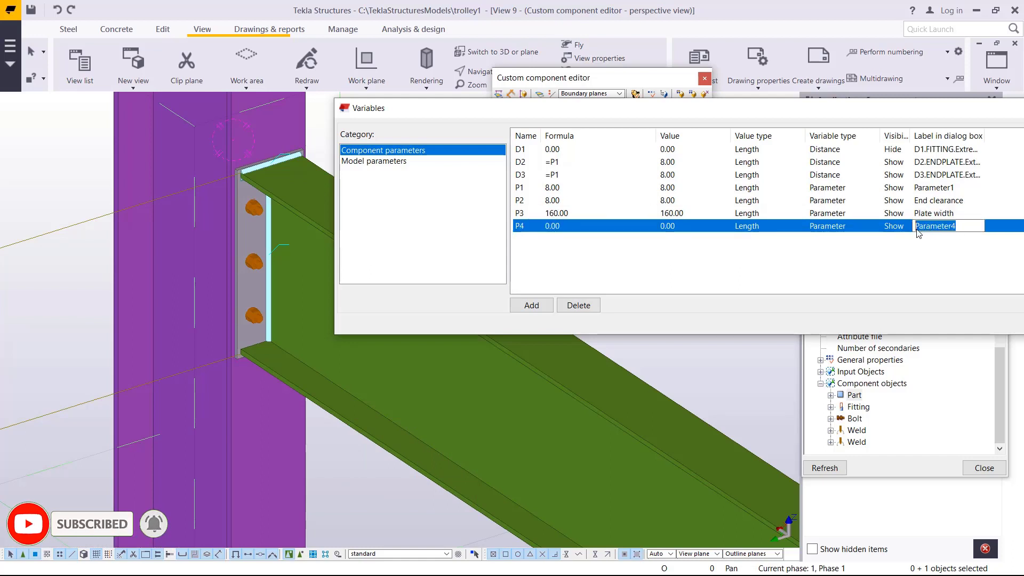
pyautogui.write('Pla')
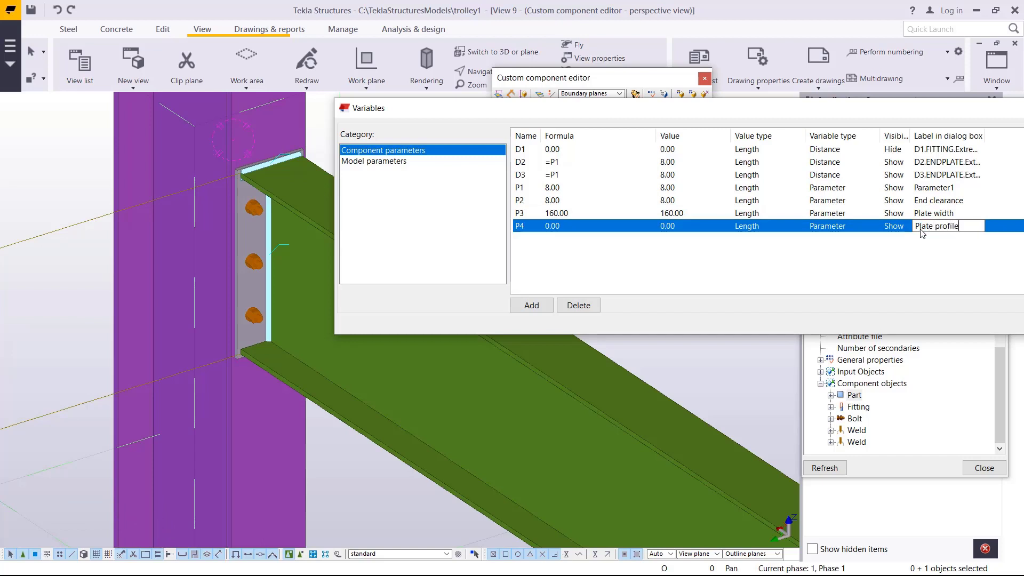
pyautogui.click(899, 227)
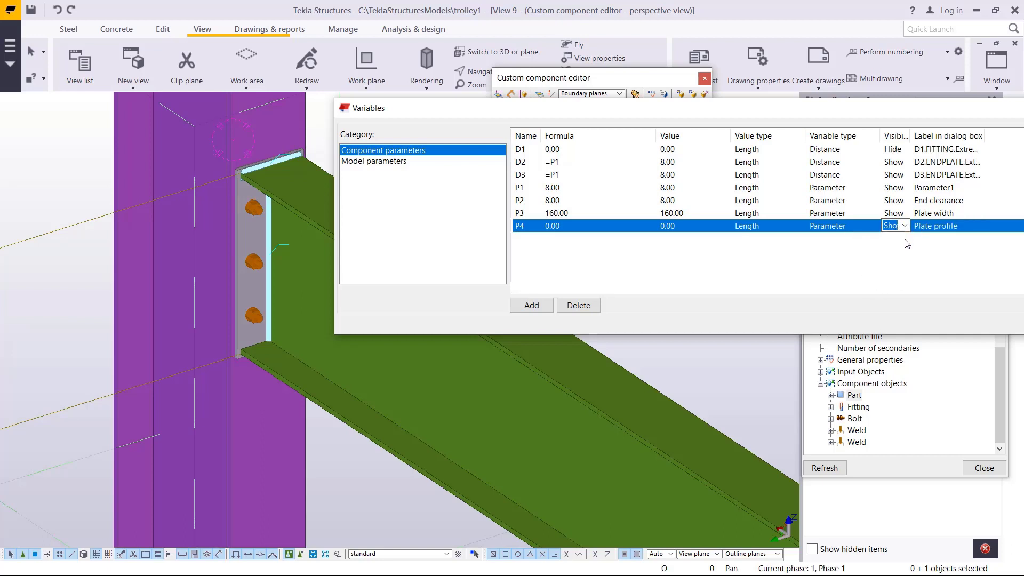
pyautogui.click(893, 241)
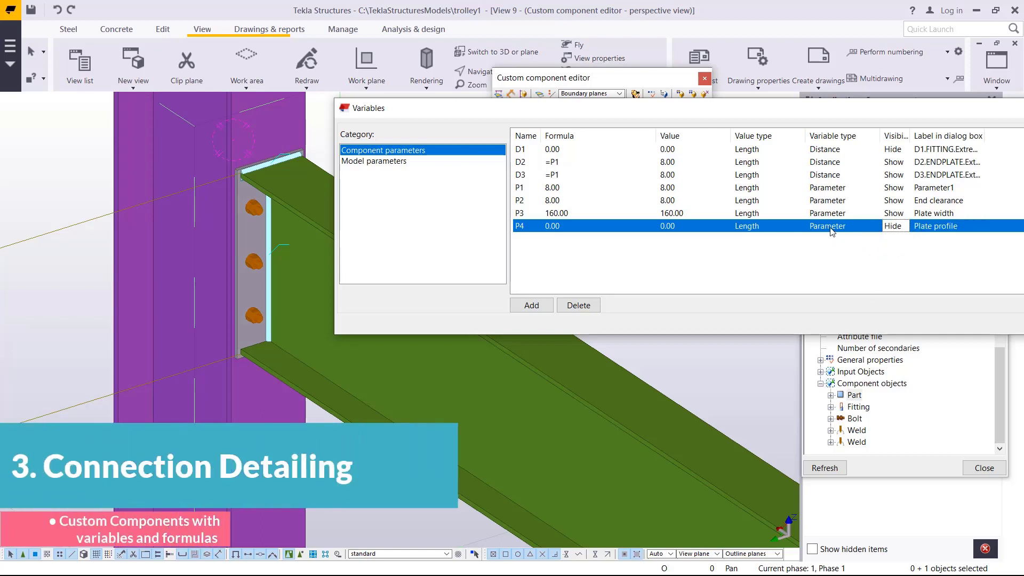
pyautogui.click(754, 230)
pyautogui.click(799, 225)
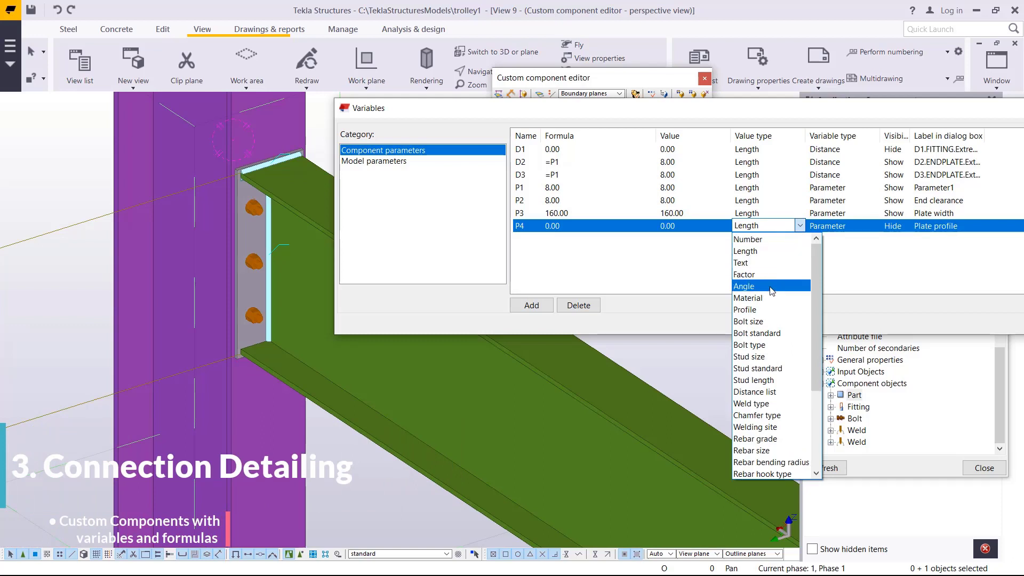
pyautogui.click(767, 309)
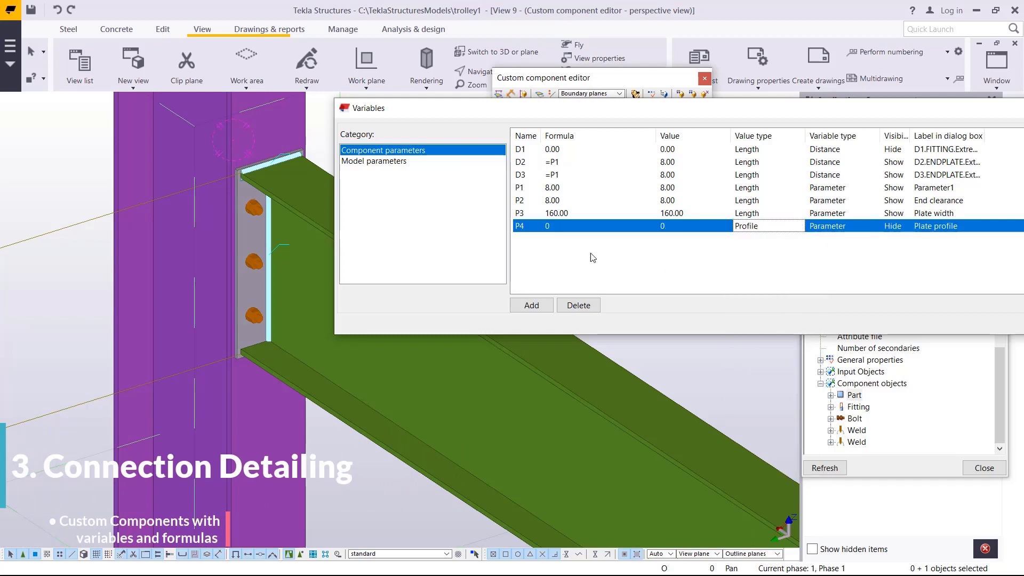
pyautogui.click(552, 231)
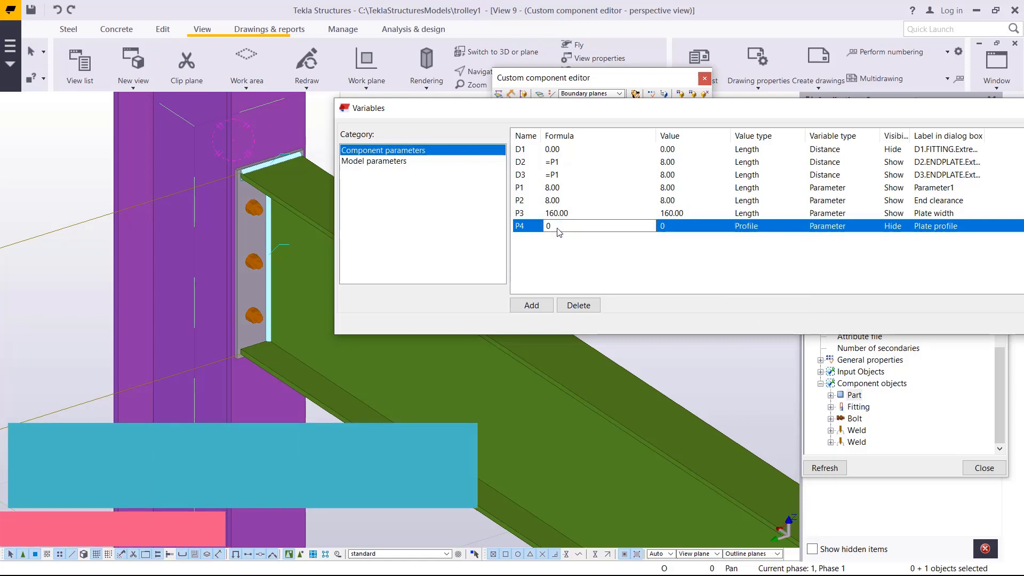
# Step: Enter P4's formula ="PLT"+int(P2)+"*"+int(P3) so it evaluates to PLT8*160
pyautogui.doubleClick(546, 230)
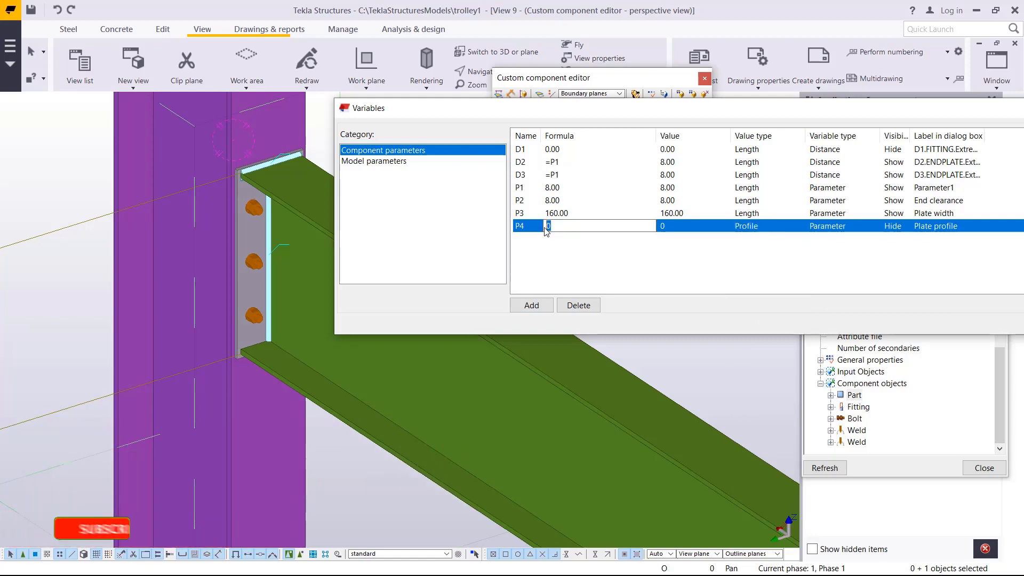
pyautogui.write('=')
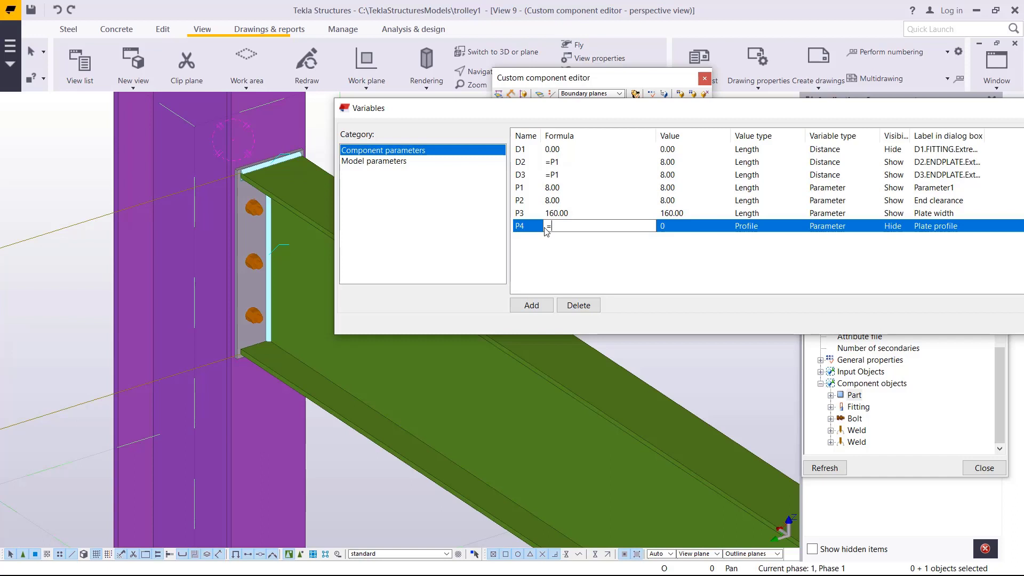
pyautogui.write('""')
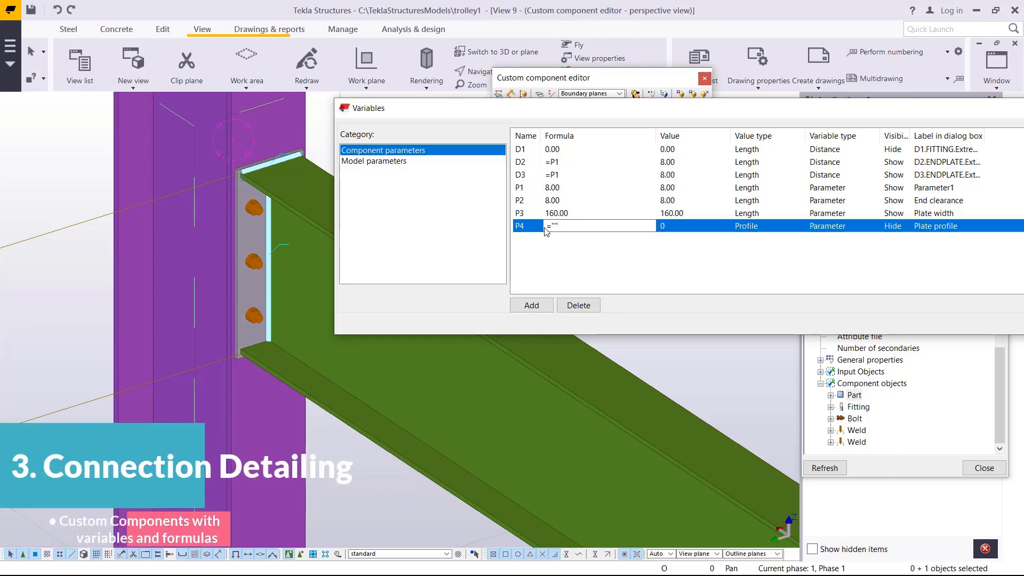
pyautogui.press('Left')
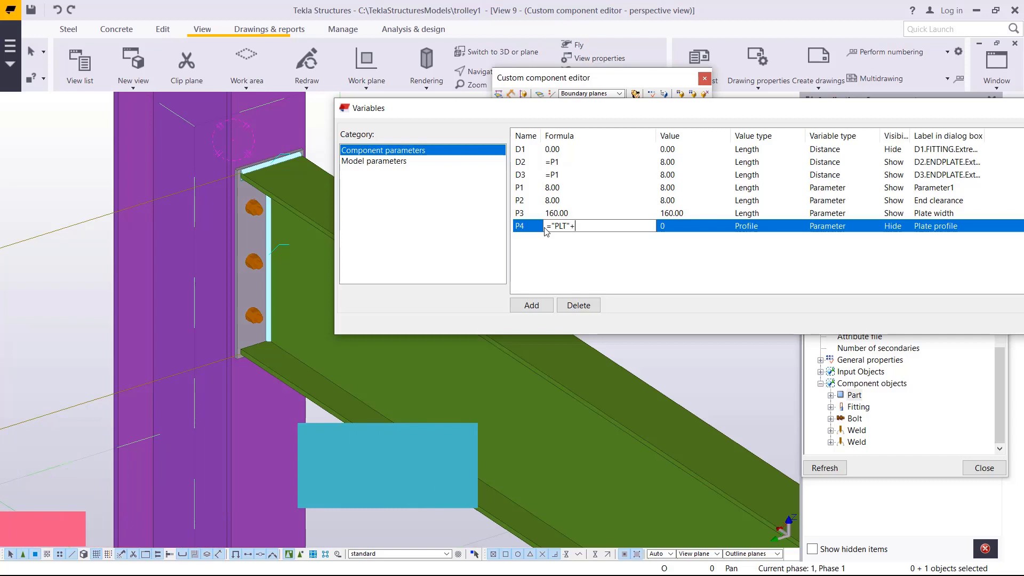
pyautogui.write('int')
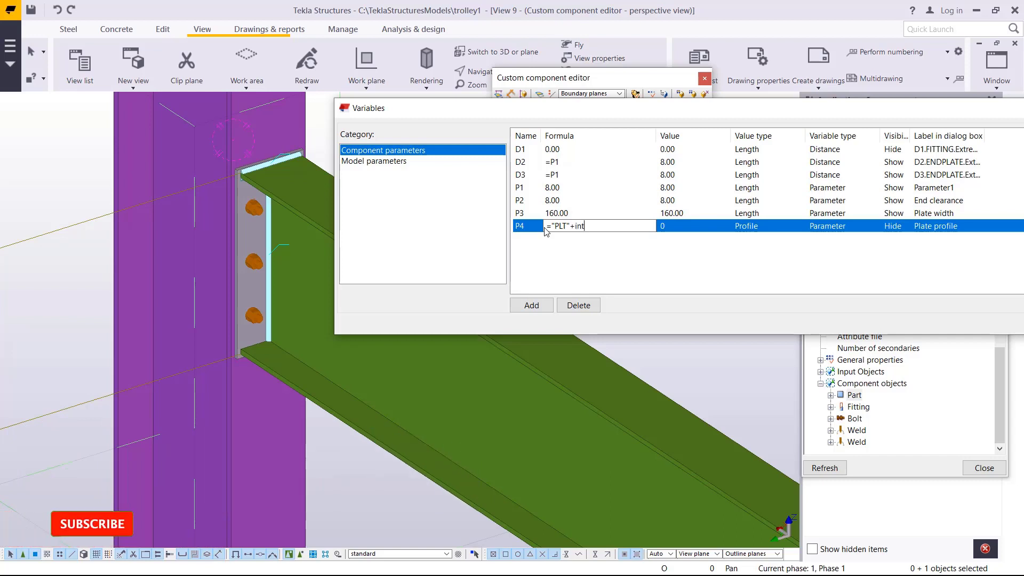
pyautogui.write('(')
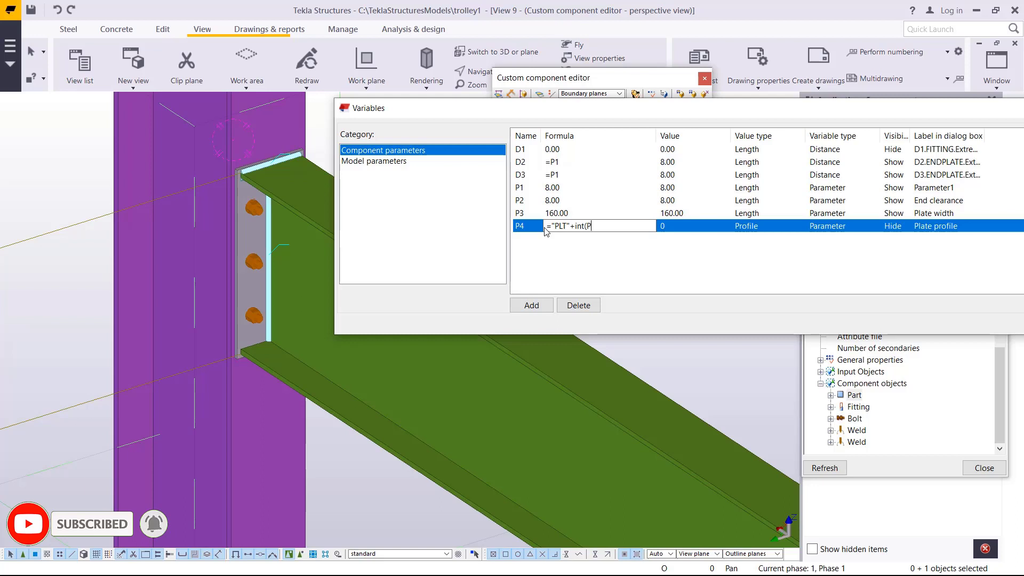
pyautogui.write('P2)+"*"+int')
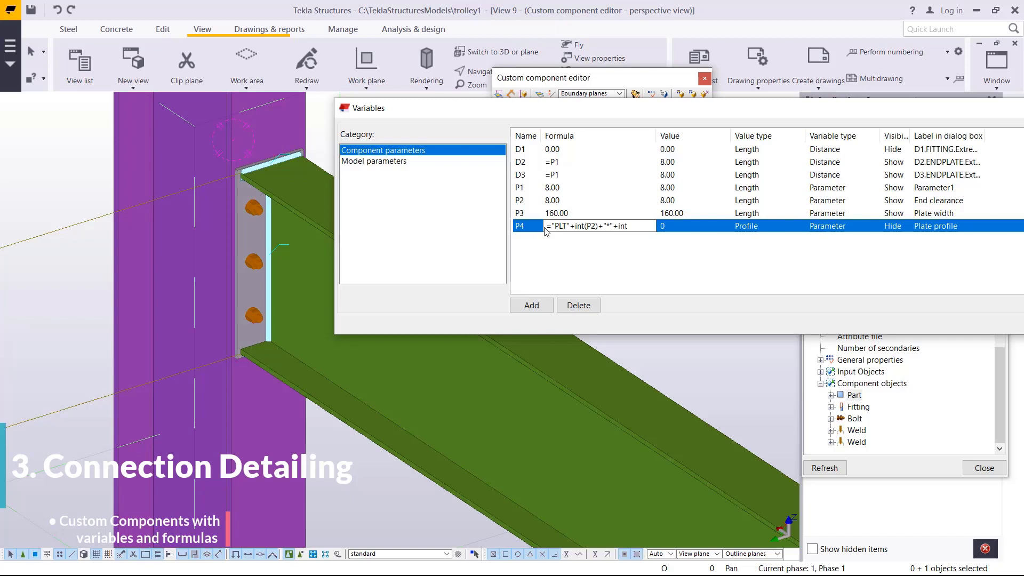
pyautogui.write('(')
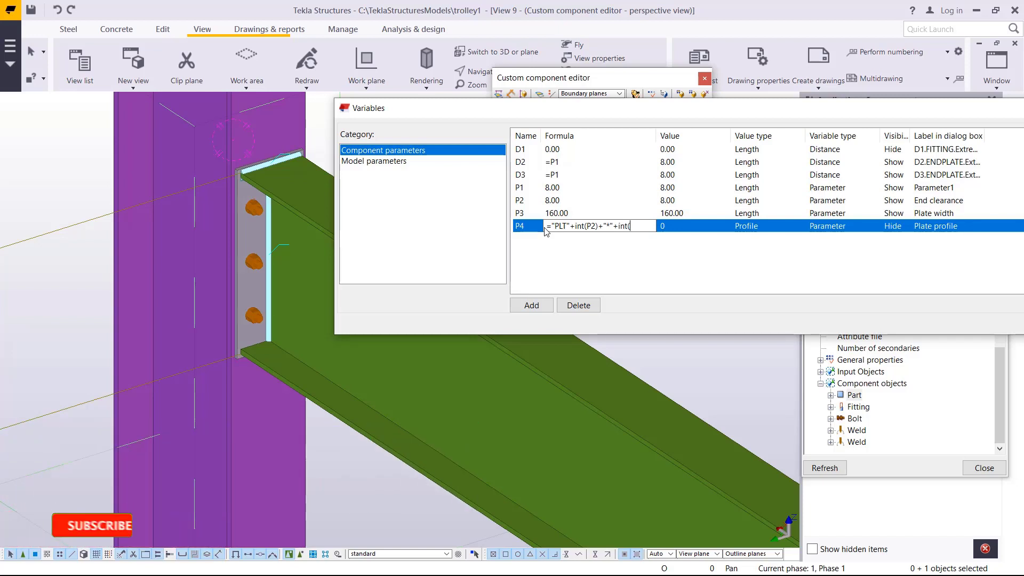
pyautogui.write('P3')
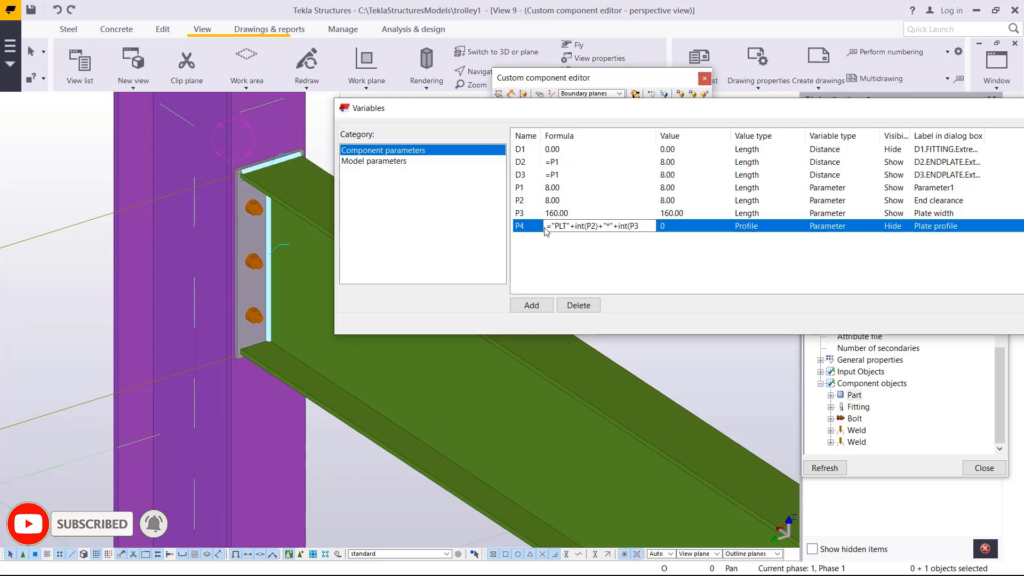
pyautogui.write(')')
pyautogui.press('Return')
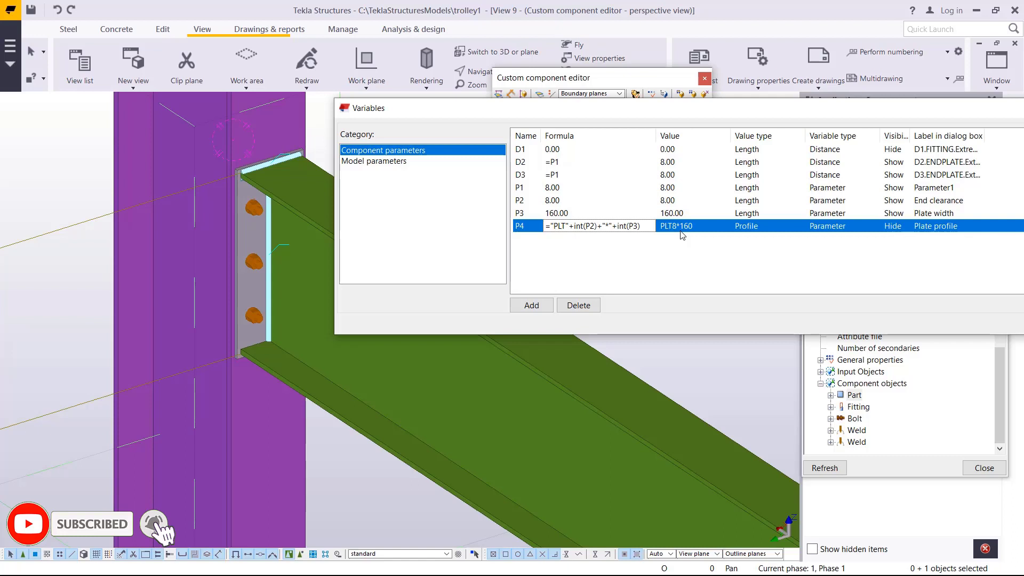
# Step: Copy the parameter name P4 and rearrange the Variables and component browser windows
pyautogui.click(521, 227)
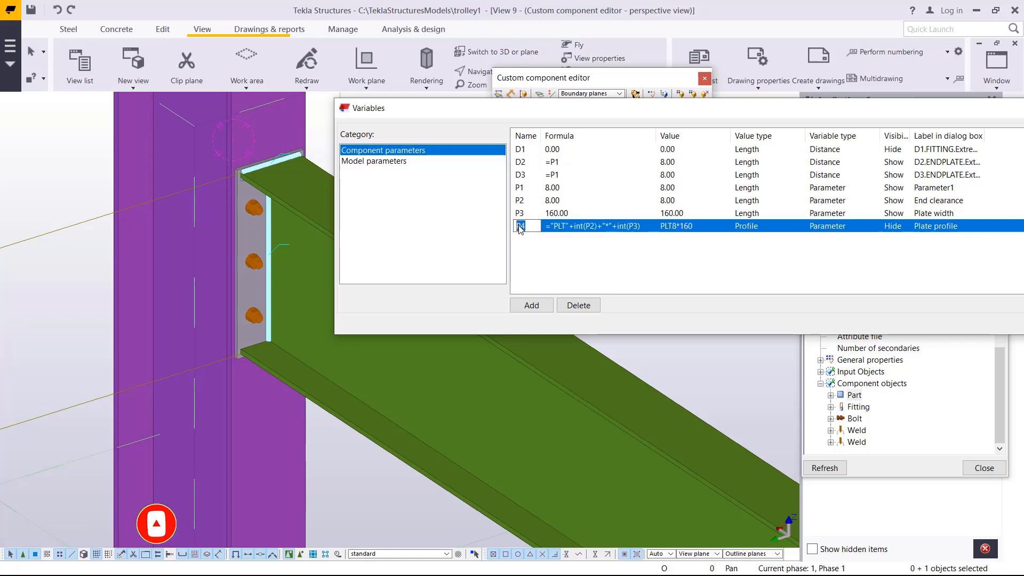
pyautogui.rightClick(519, 228)
pyautogui.click(565, 264)
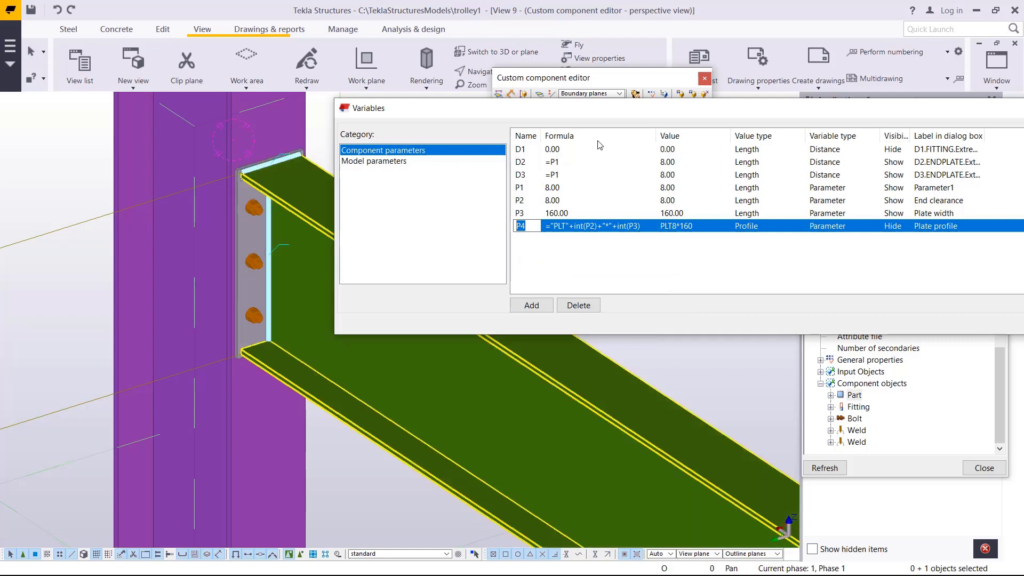
pyautogui.moveTo(607, 115); pyautogui.dragTo(402, 120)
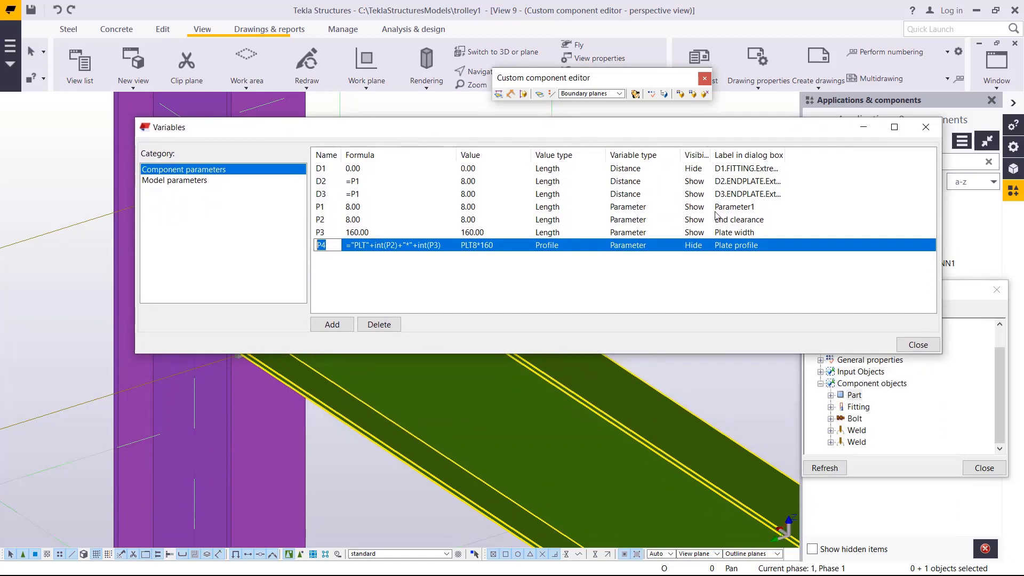
pyautogui.click(958, 297)
pyautogui.moveTo(938, 300); pyautogui.dragTo(873, 167)
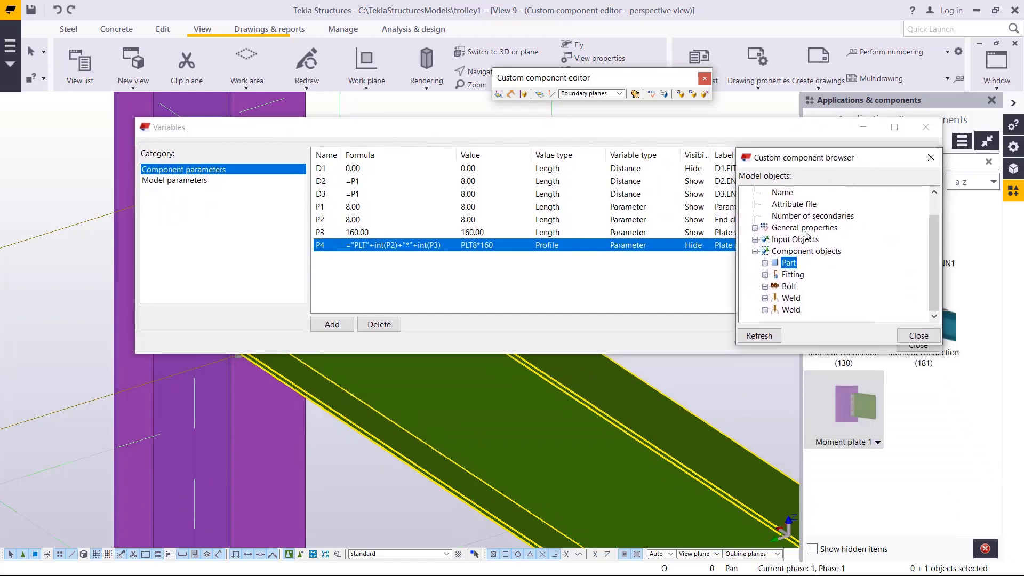
pyautogui.moveTo(540, 133); pyautogui.dragTo(578, 378)
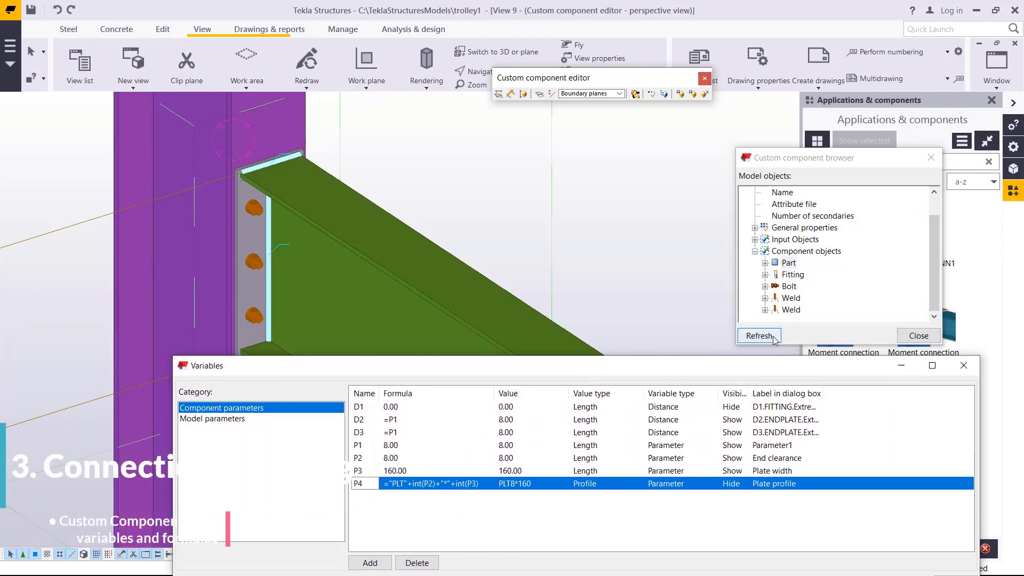
# Step: Paste P4 onto the end plate's Profile under General properties, then close the browser
pyautogui.click(759, 336)
pyautogui.click(251, 235)
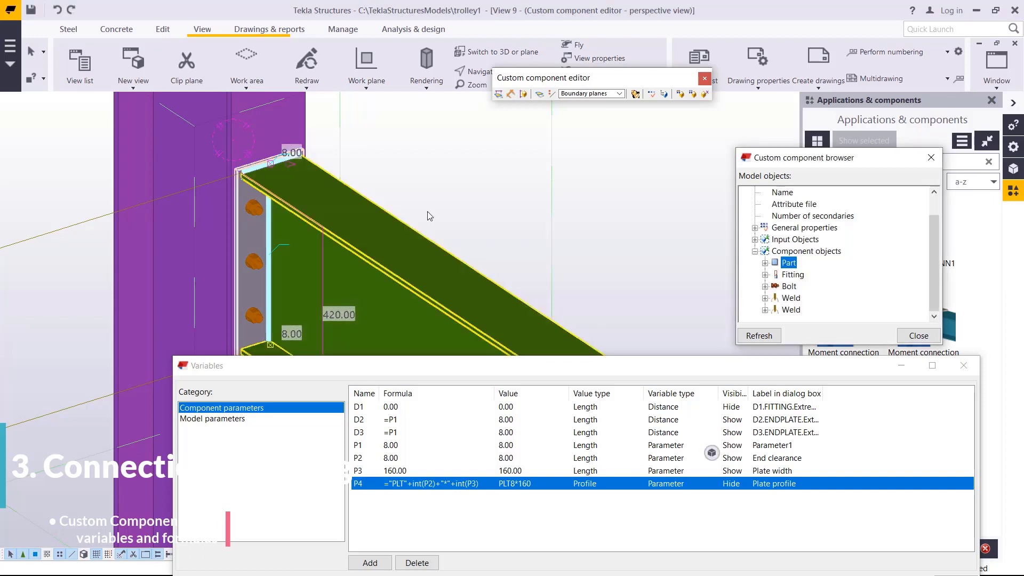
pyautogui.click(765, 263)
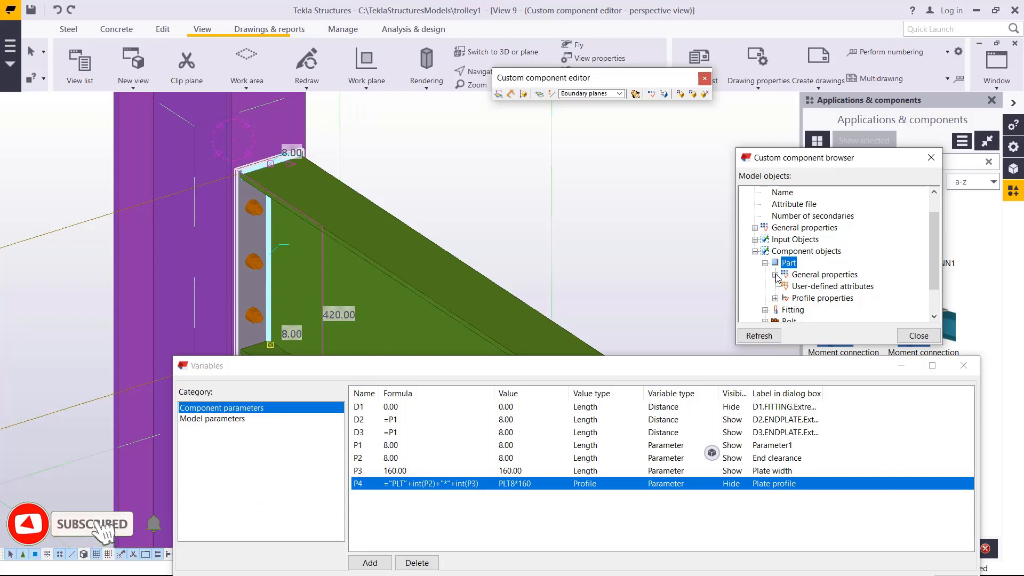
pyautogui.click(775, 276)
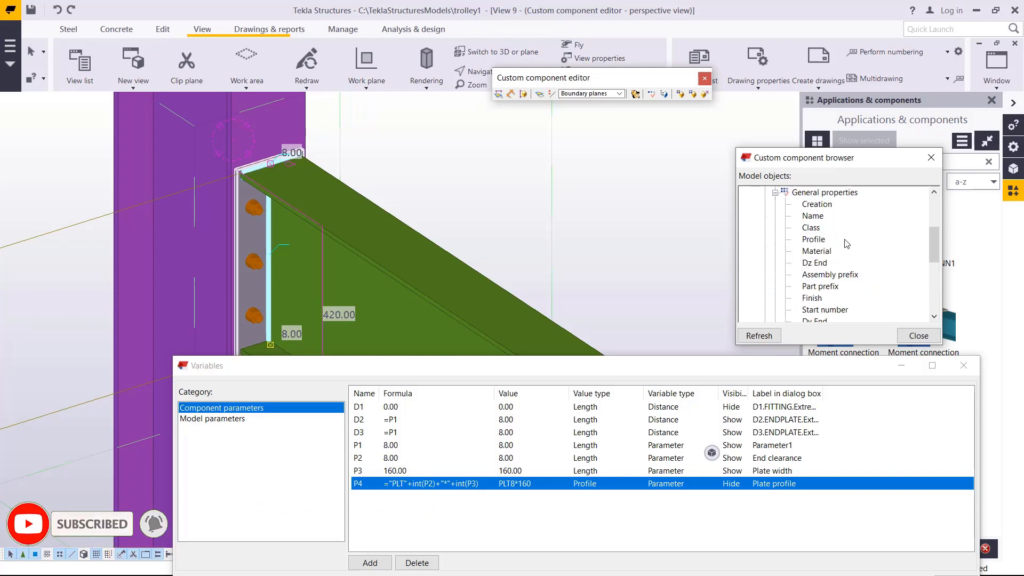
pyautogui.click(814, 240)
pyautogui.click(828, 243)
pyautogui.rightClick(830, 241)
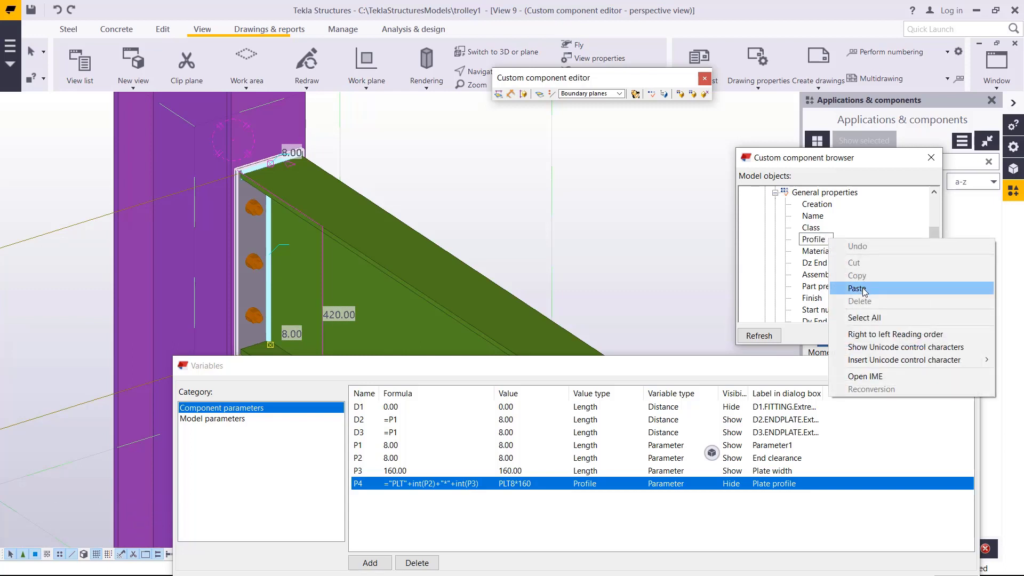
pyautogui.click(856, 288)
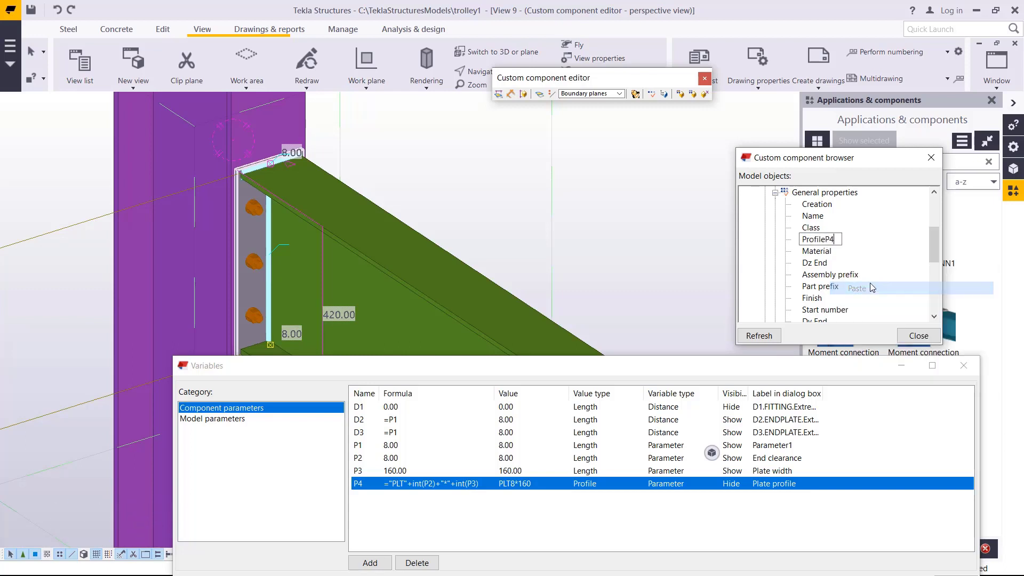
pyautogui.click(919, 335)
# Step: Set plate width P3 to 300
pyautogui.moveTo(484, 360); pyautogui.dragTo(686, 113)
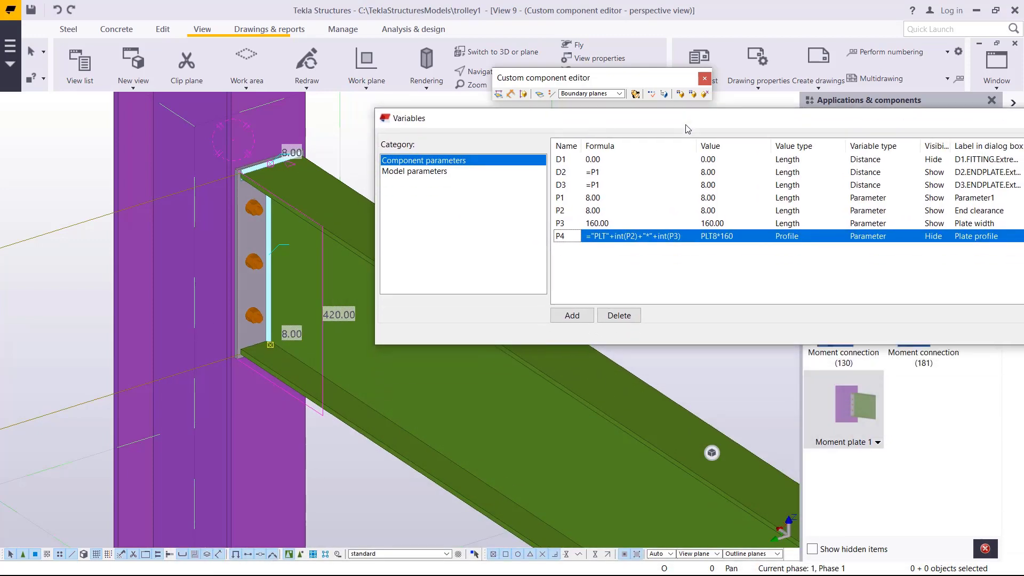
pyautogui.click(602, 224)
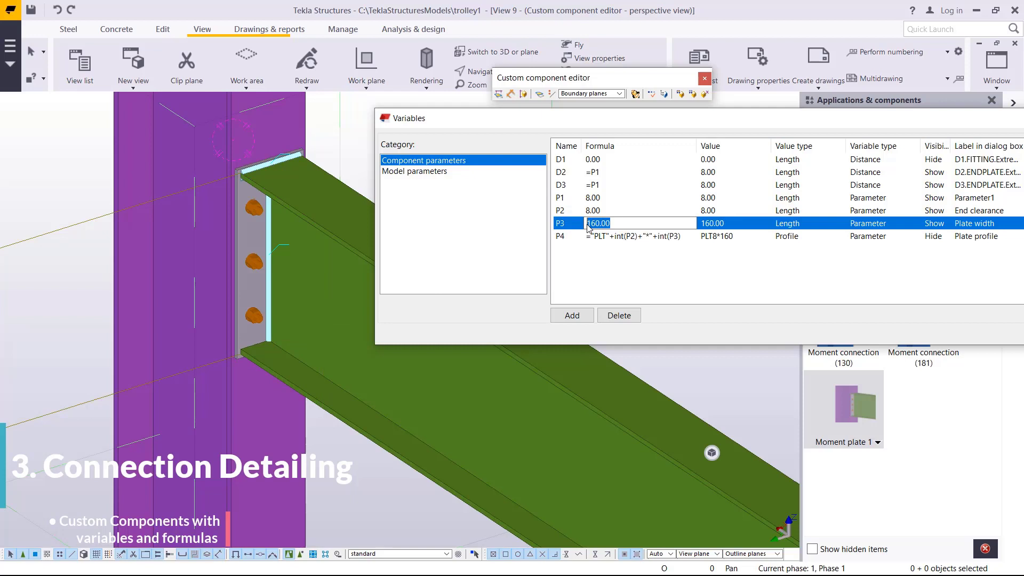
pyautogui.write('00')
pyautogui.press('Return')
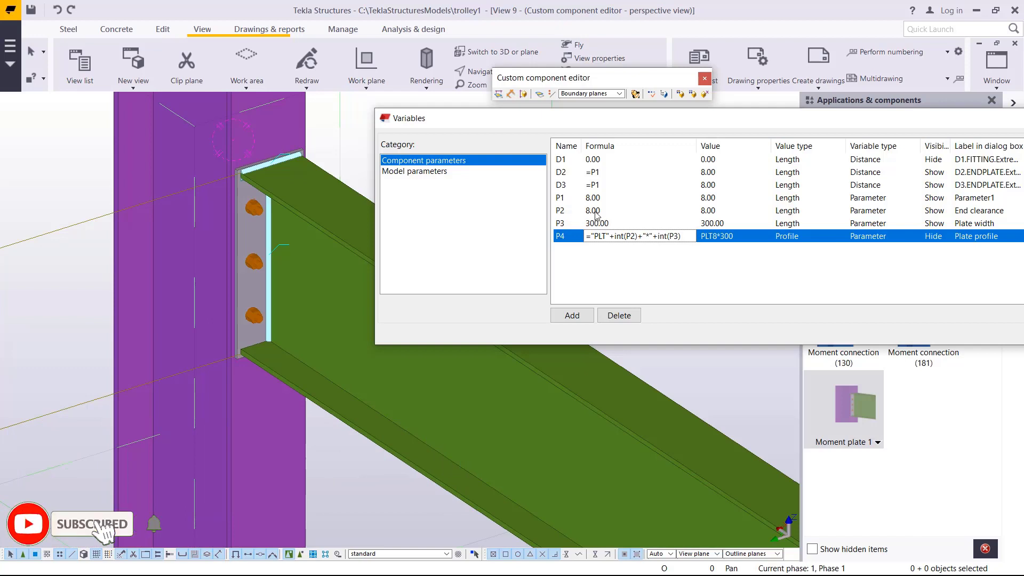
# Step: Set end clearance P2 to 20, making P4 evaluate to PLT20*300
pyautogui.click(596, 212)
pyautogui.click(593, 211)
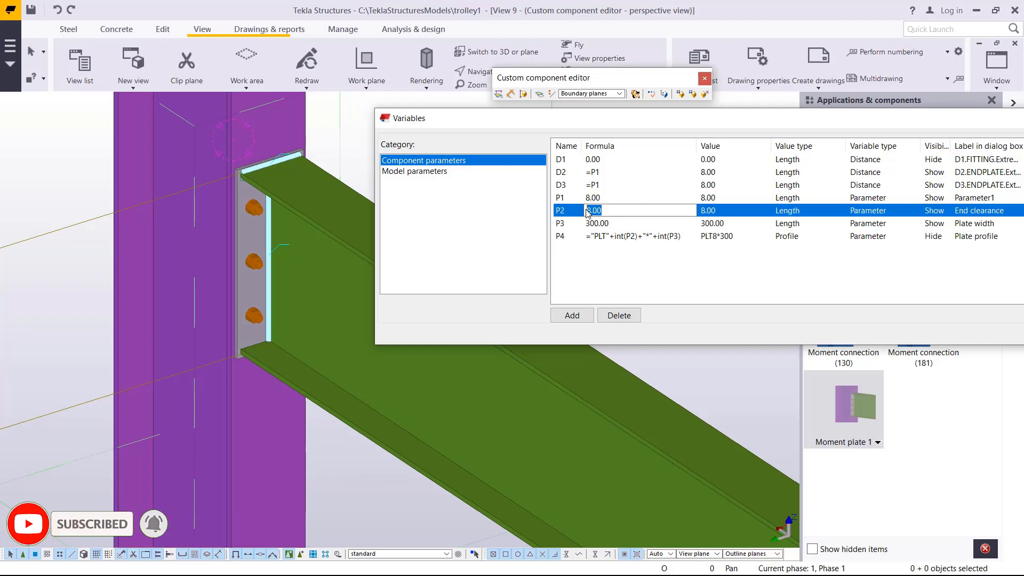
pyautogui.write('20')
pyautogui.press('Return')
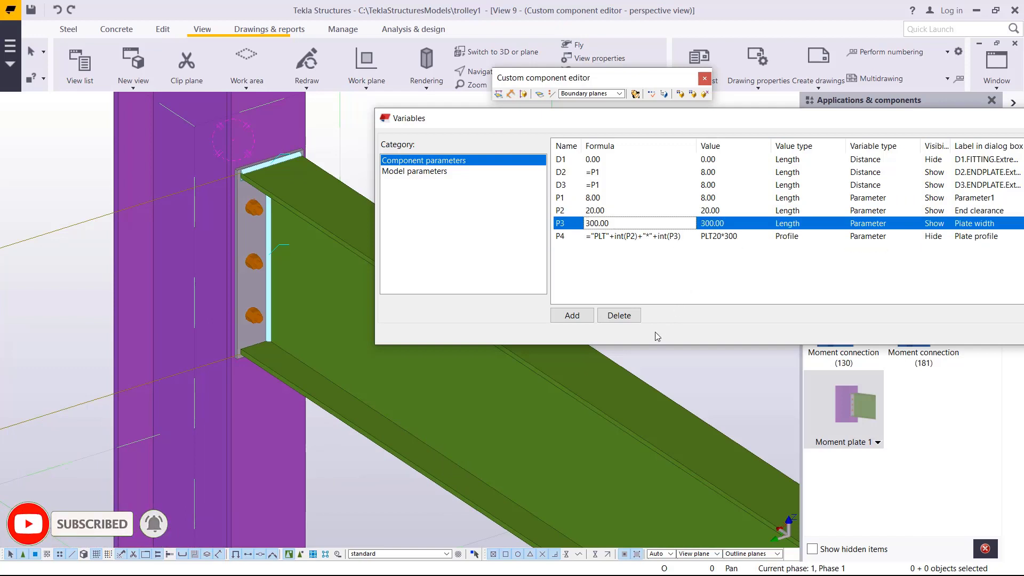
pyautogui.moveTo(752, 122); pyautogui.dragTo(572, 155)
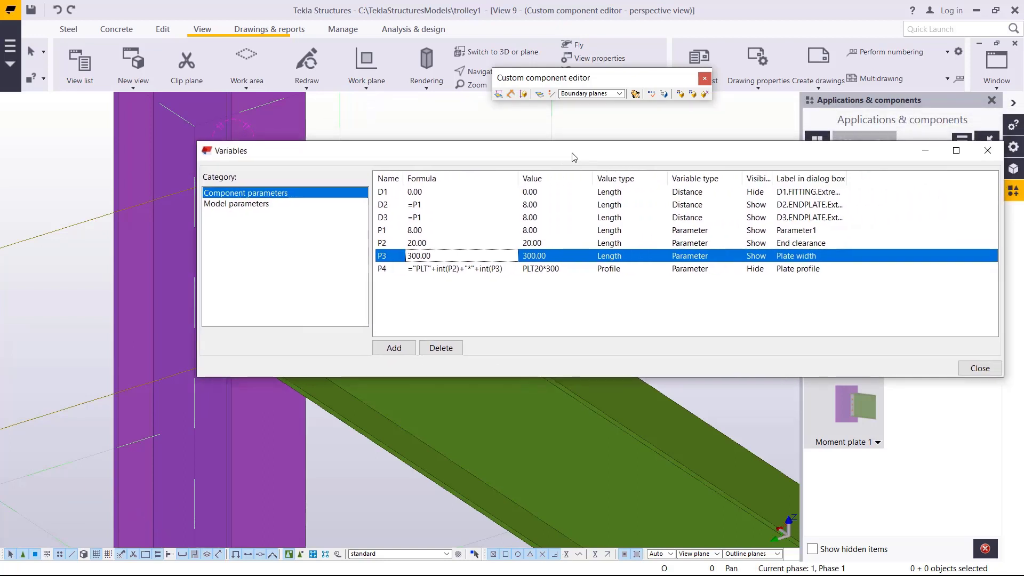
pyautogui.moveTo(694, 154); pyautogui.dragTo(796, 147)
pyautogui.click(575, 268)
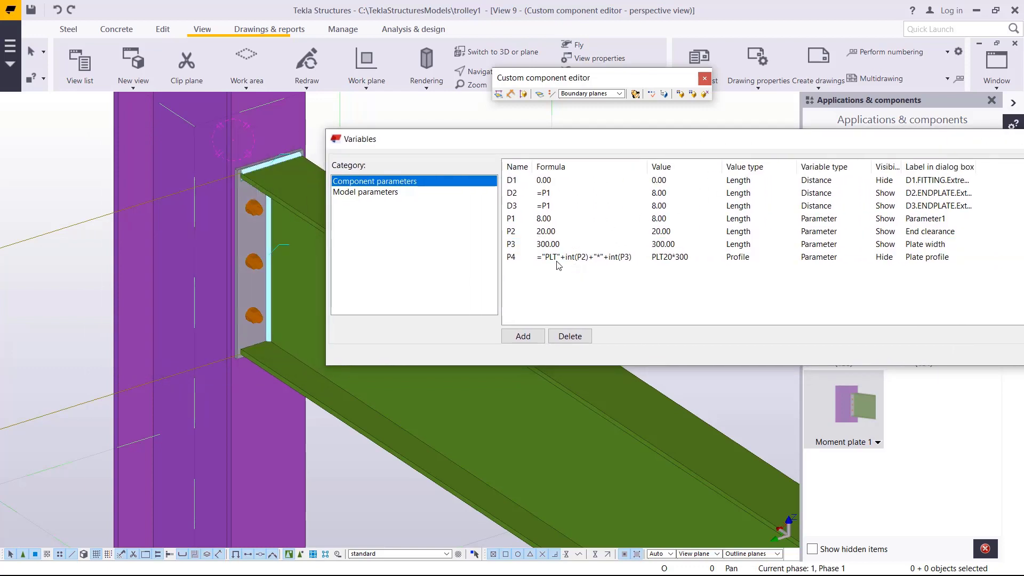
pyautogui.click(557, 260)
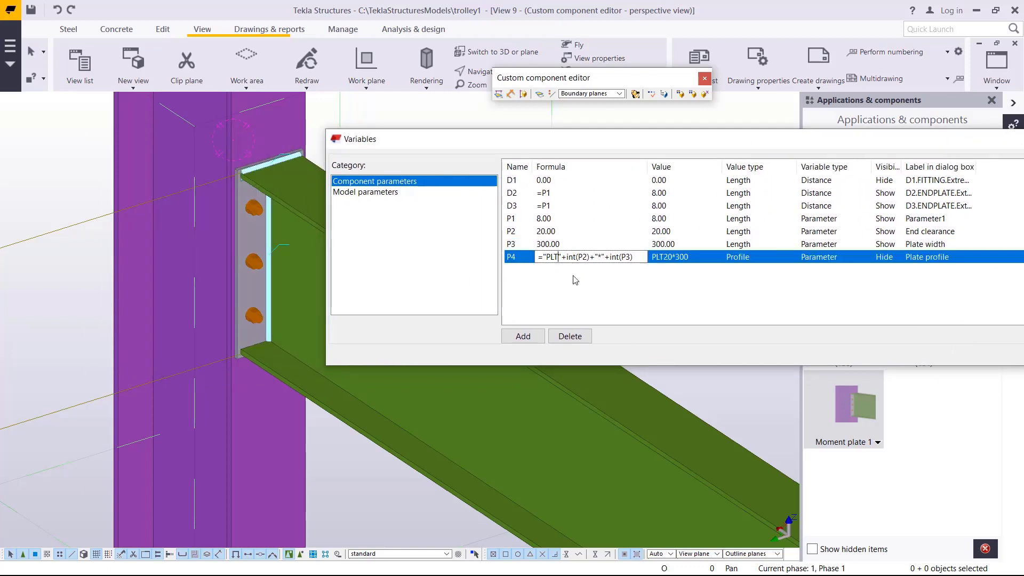
# Step: Add a blank Length parameter P5 at 0.00, replacing the first copied P5 row
pyautogui.click(523, 337)
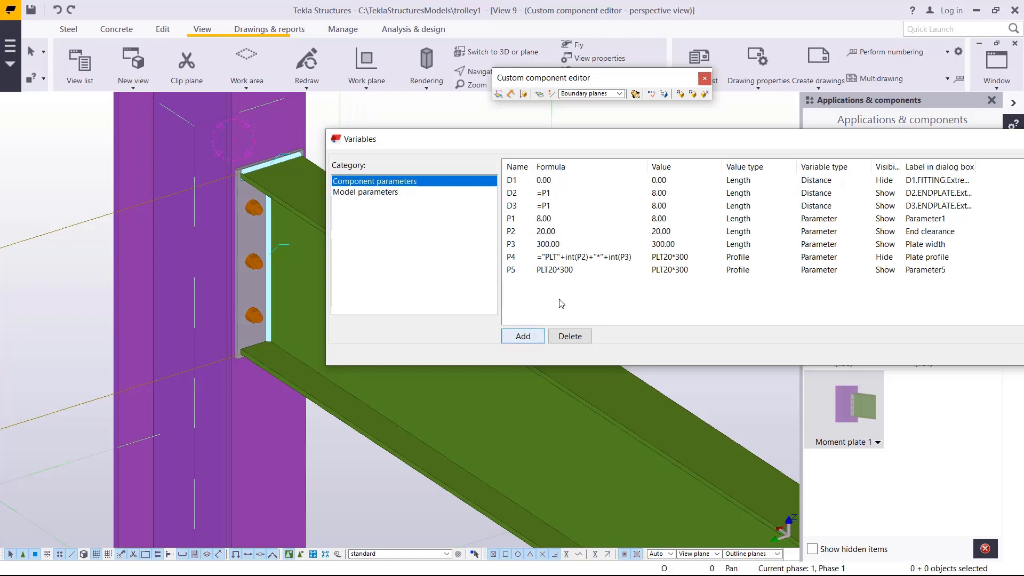
pyautogui.click(559, 271)
pyautogui.moveTo(566, 276); pyautogui.dragTo(542, 277)
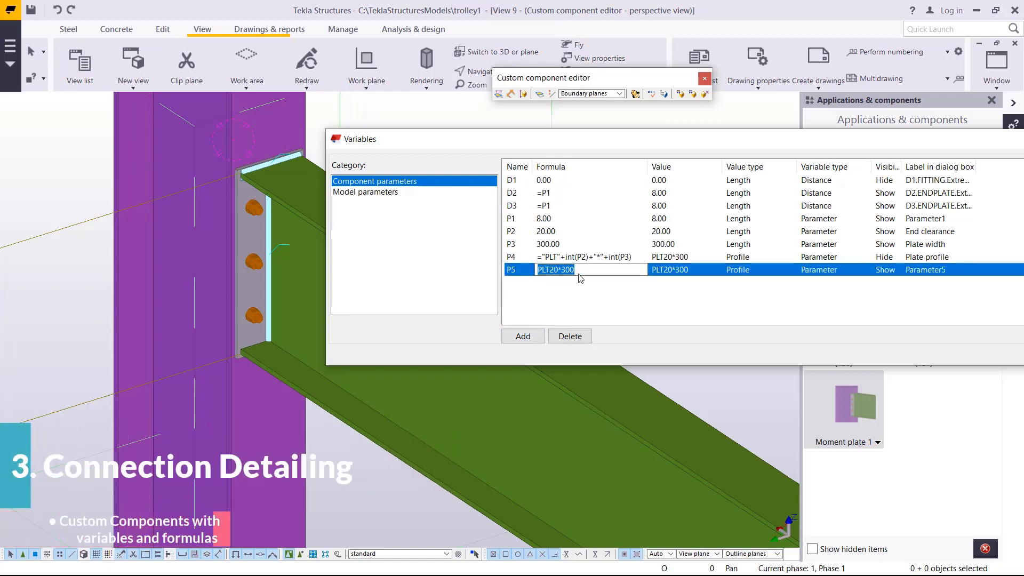
pyautogui.click(570, 336)
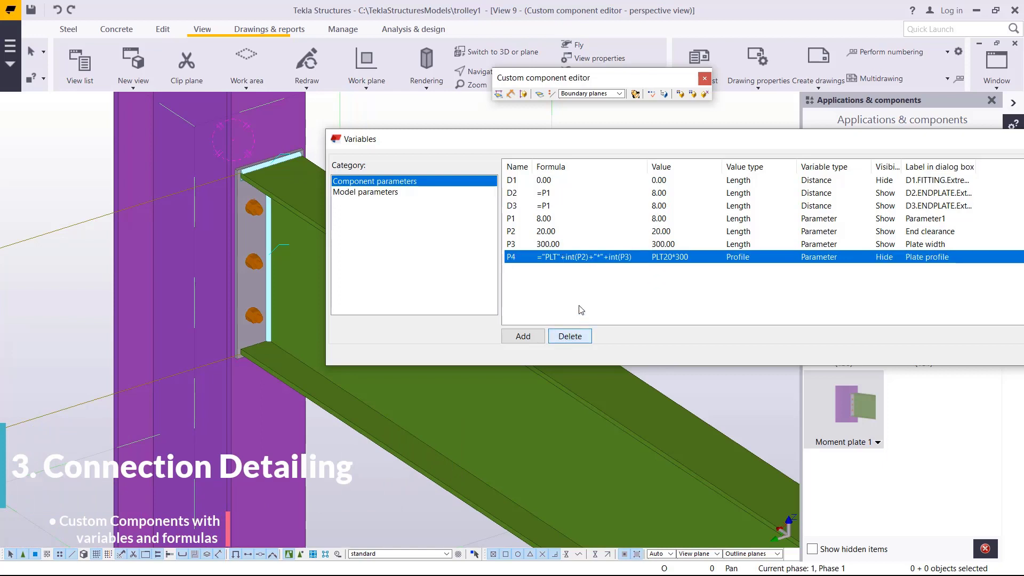
pyautogui.click(522, 336)
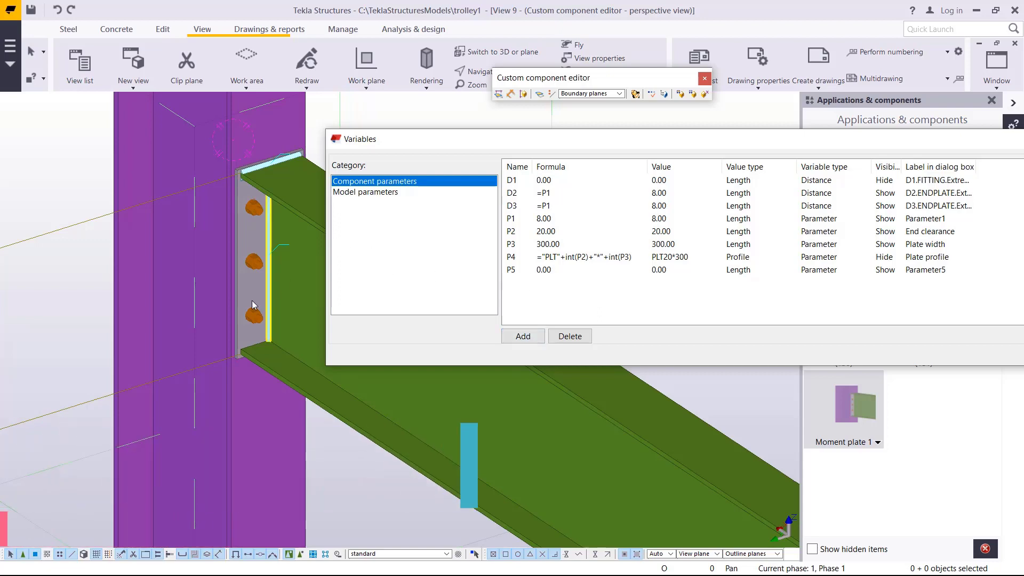
pyautogui.scroll(5, 257, 231)
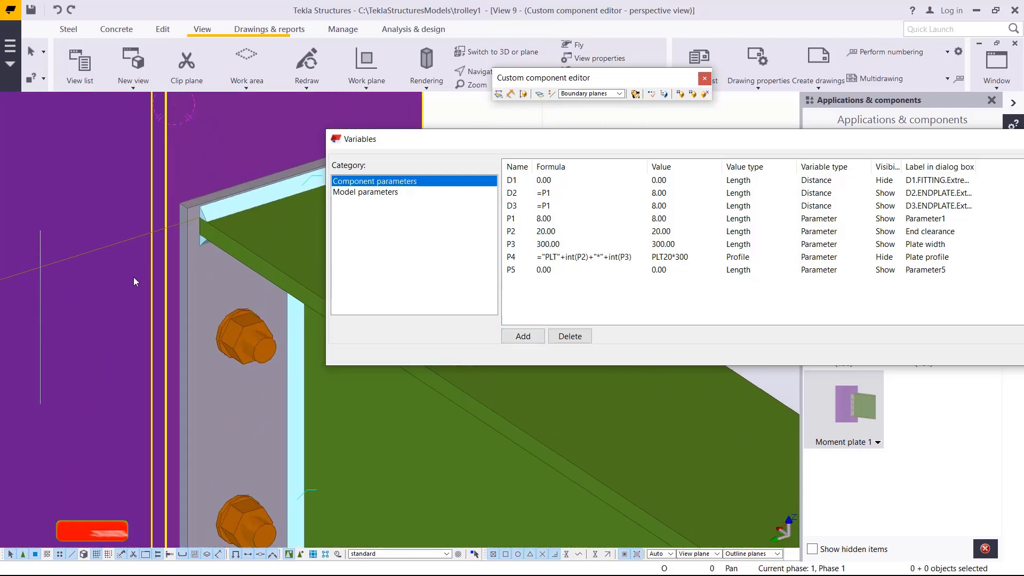
pyautogui.scroll(-3, 133, 281)
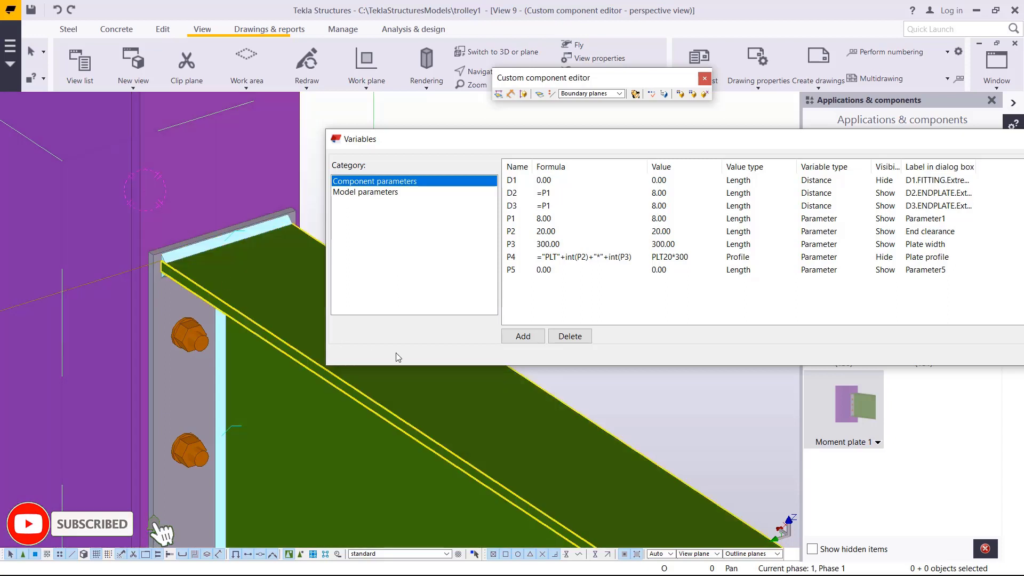
pyautogui.scroll(3, 219, 268)
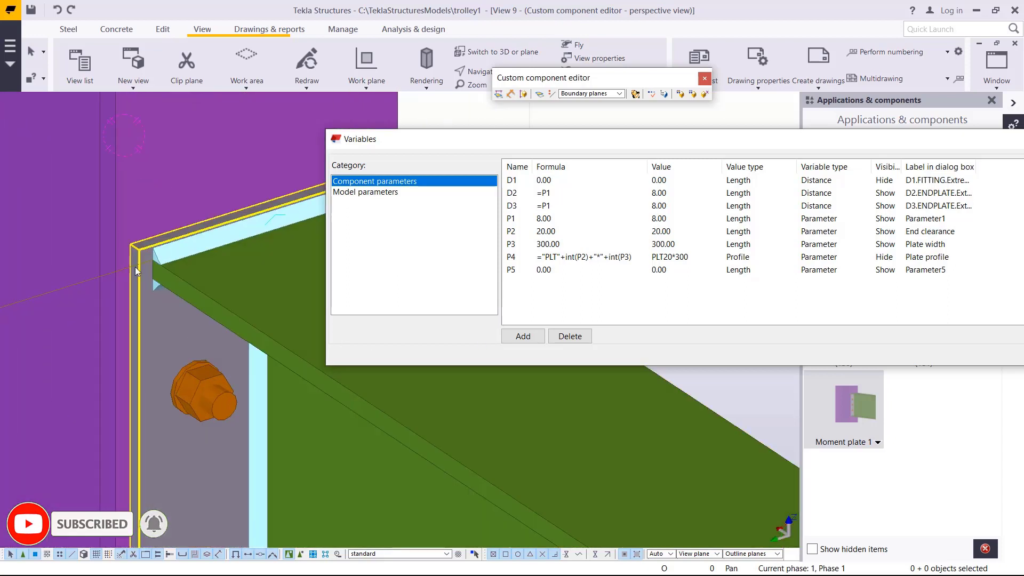
pyautogui.scroll(-2, 135, 267)
pyautogui.click(155, 279)
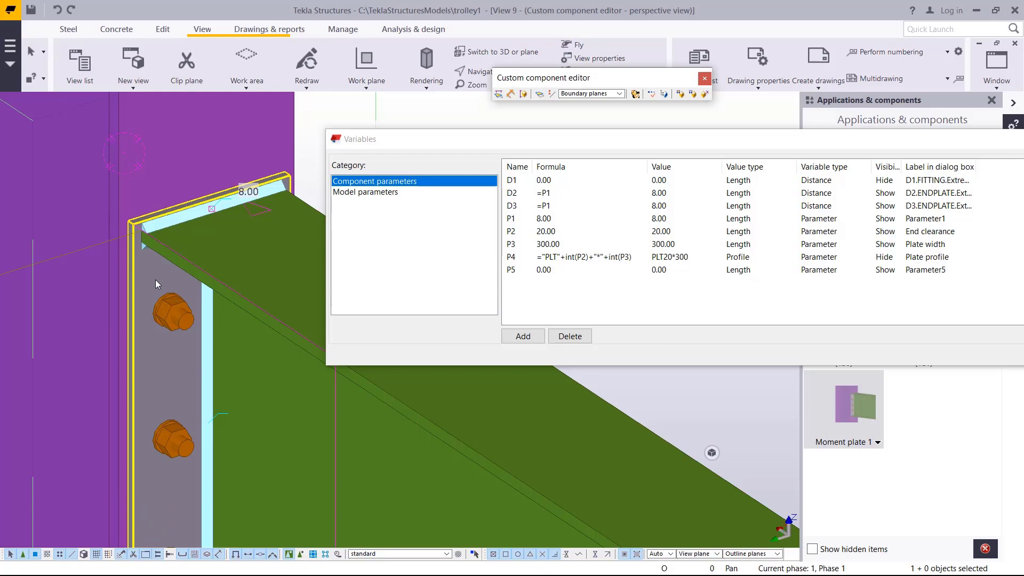
pyautogui.click(211, 208)
pyautogui.click(212, 208)
pyautogui.rightClick(212, 209)
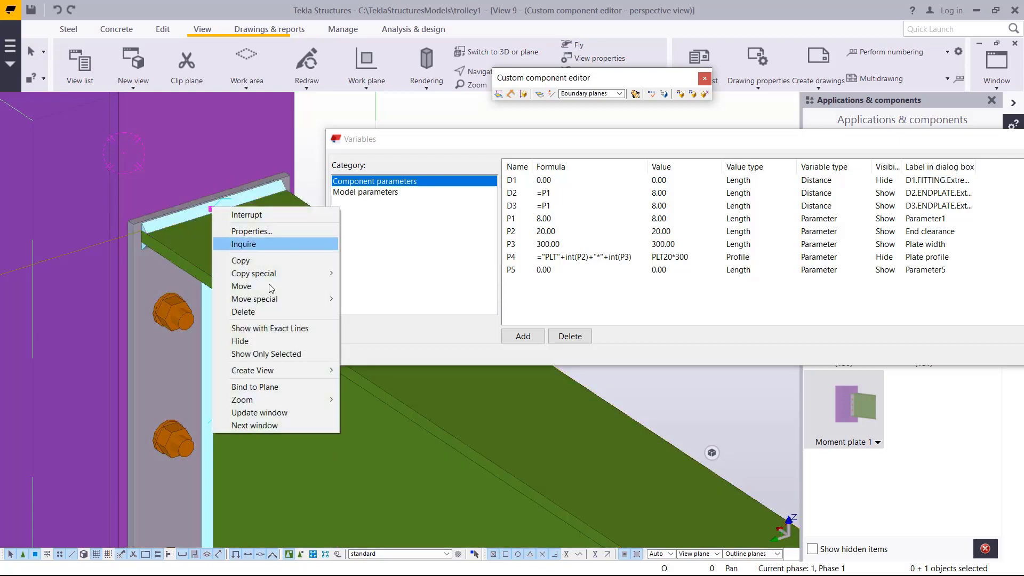
pyautogui.click(273, 386)
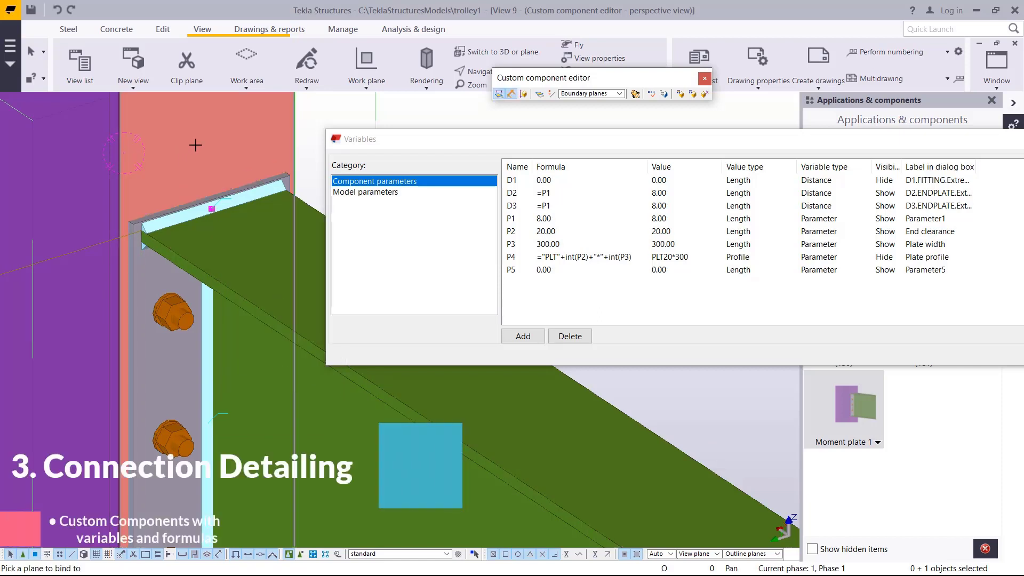
pyautogui.click(196, 149)
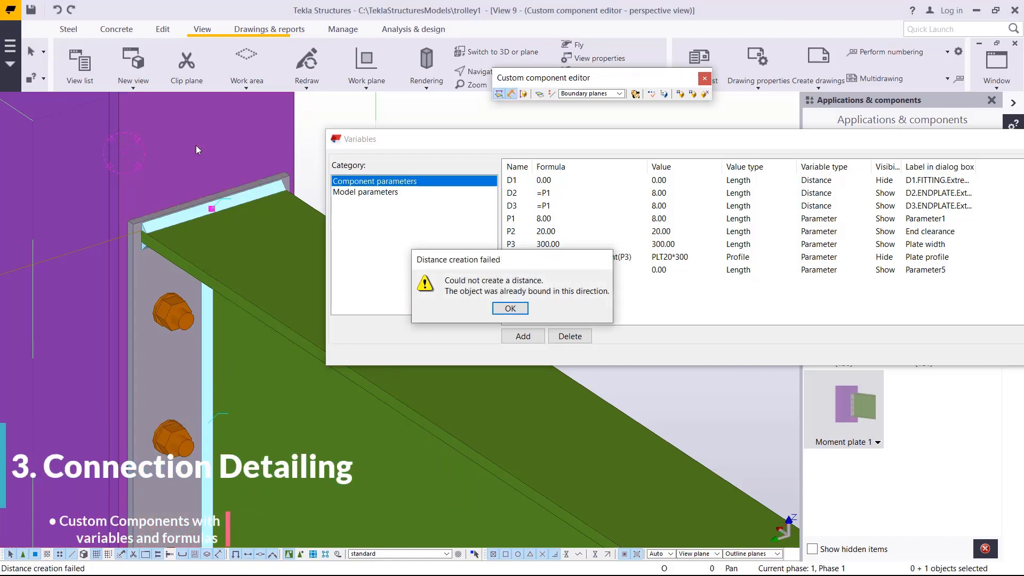
pyautogui.click(510, 309)
pyautogui.scroll(-2, 276, 163)
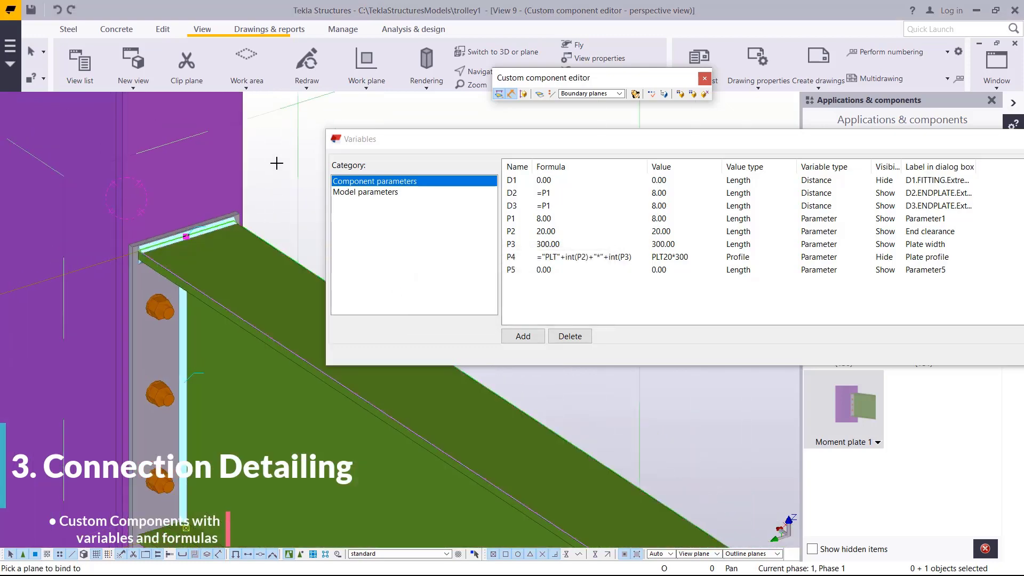
pyautogui.scroll(3, 195, 257)
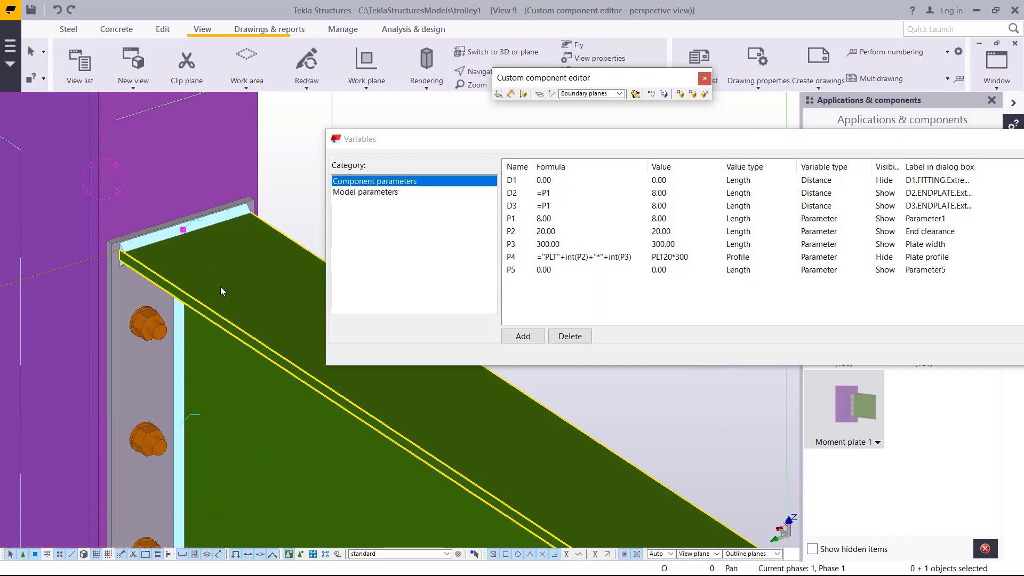
# Step: Bind the plate's top edge to the upper flange plane, creating D4, and add parameter P6
pyautogui.click(162, 312)
pyautogui.rightClick(135, 295)
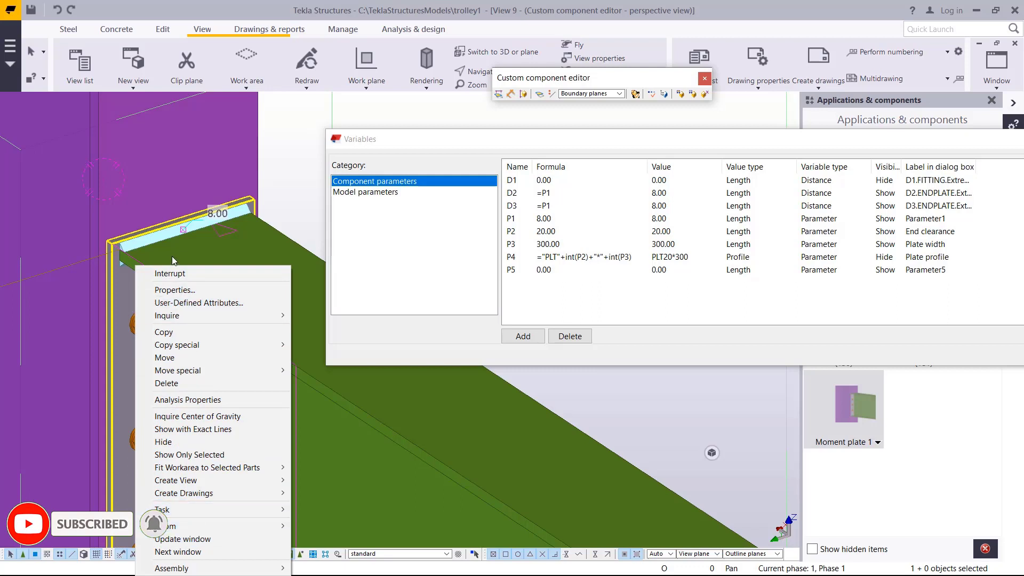
pyautogui.click(129, 306)
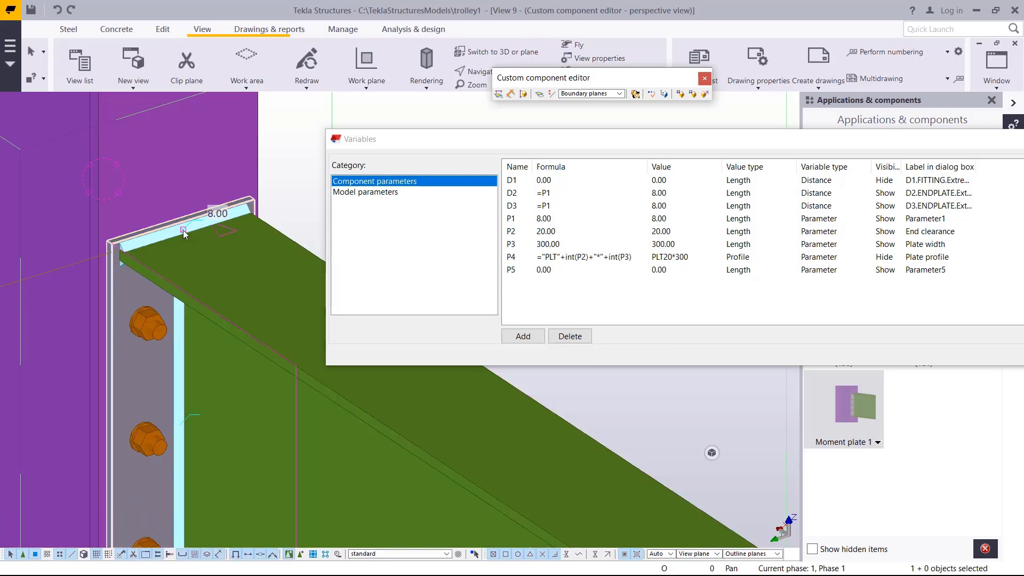
pyautogui.click(183, 230)
pyautogui.rightClick(183, 231)
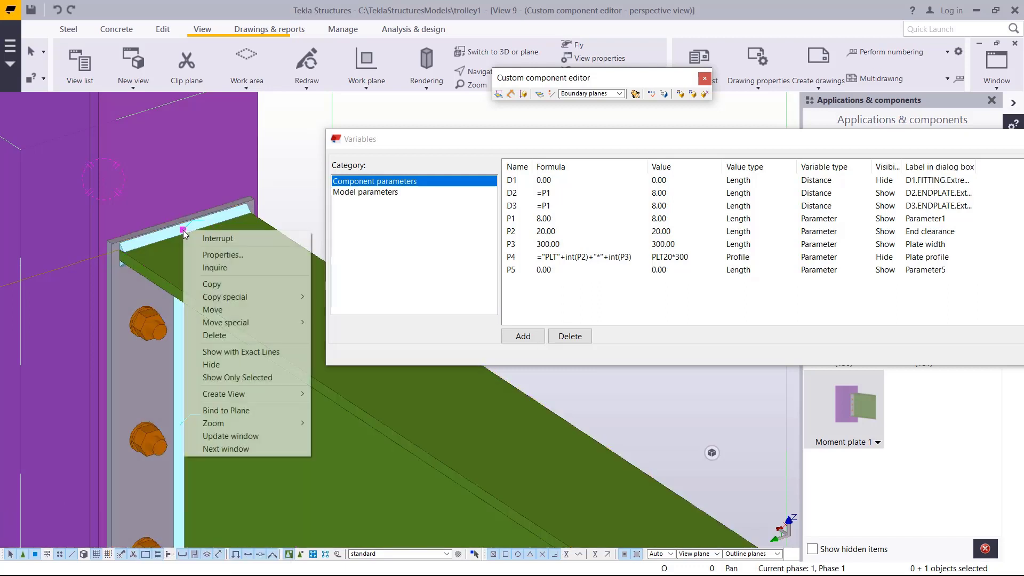
pyautogui.click(234, 410)
pyautogui.click(238, 293)
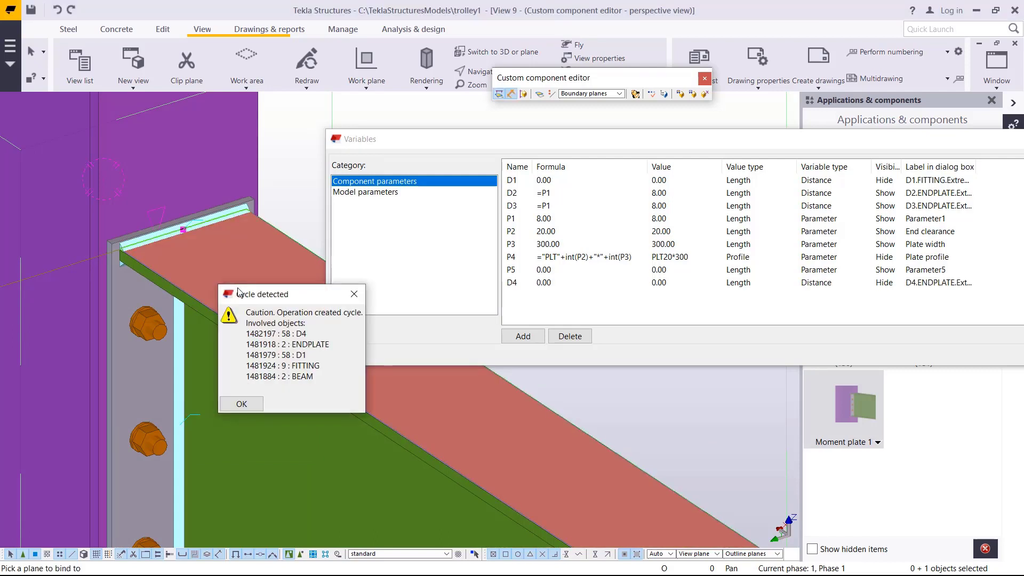
pyautogui.click(241, 403)
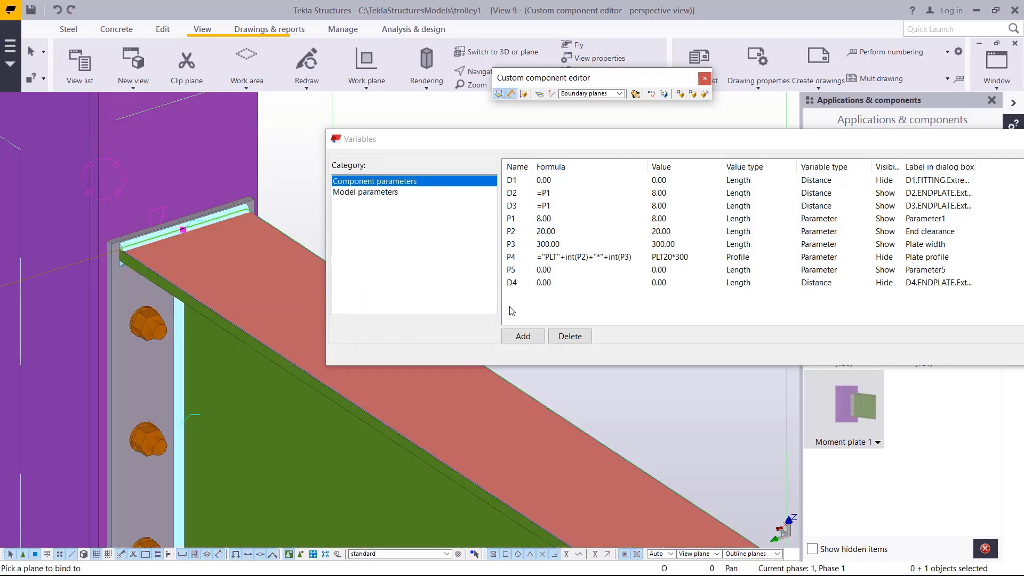
pyautogui.click(523, 337)
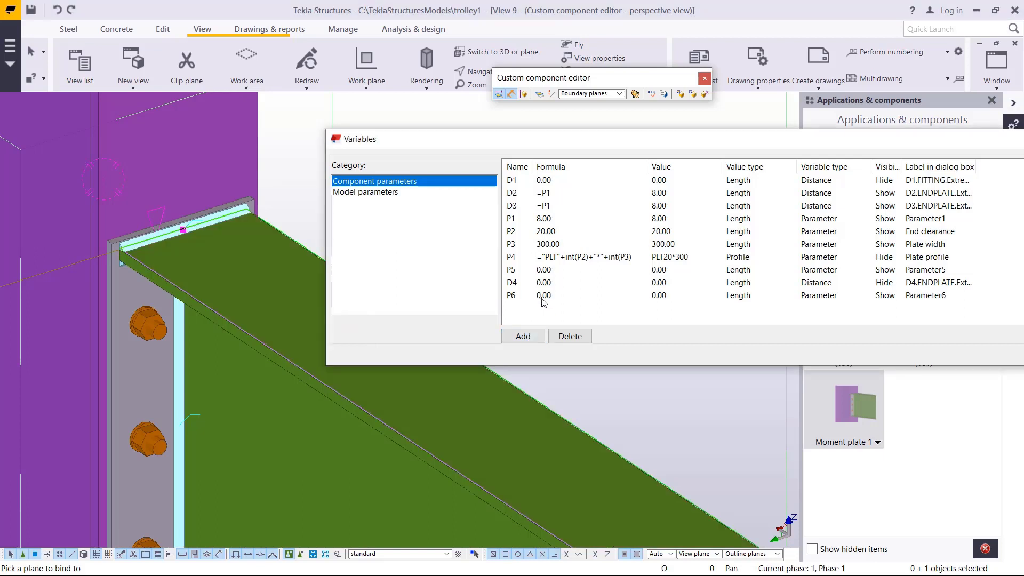
# Step: Set distance D4's formula to =P6, accepting the cycle warning
pyautogui.doubleClick(545, 285)
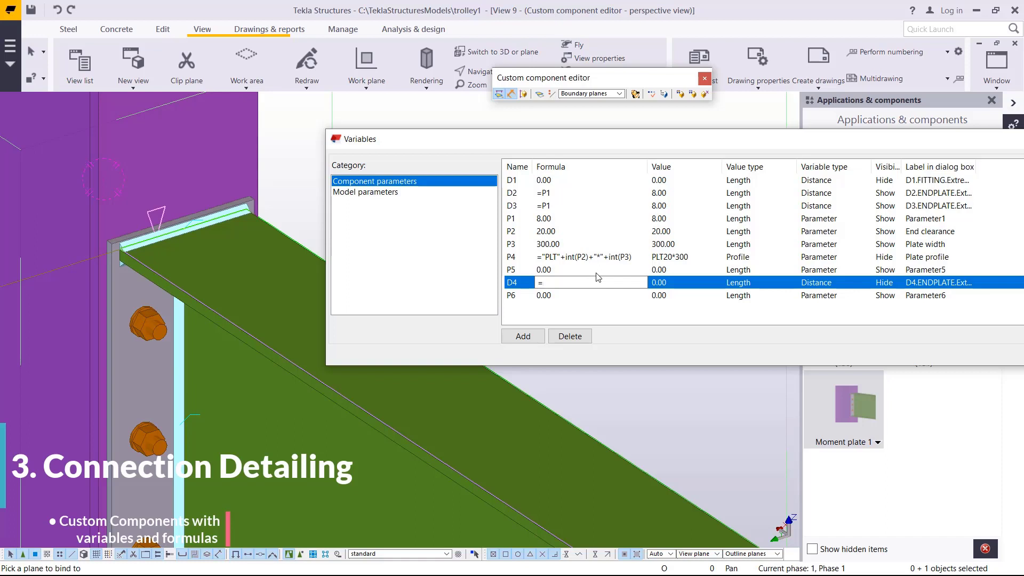
pyautogui.write('=P6')
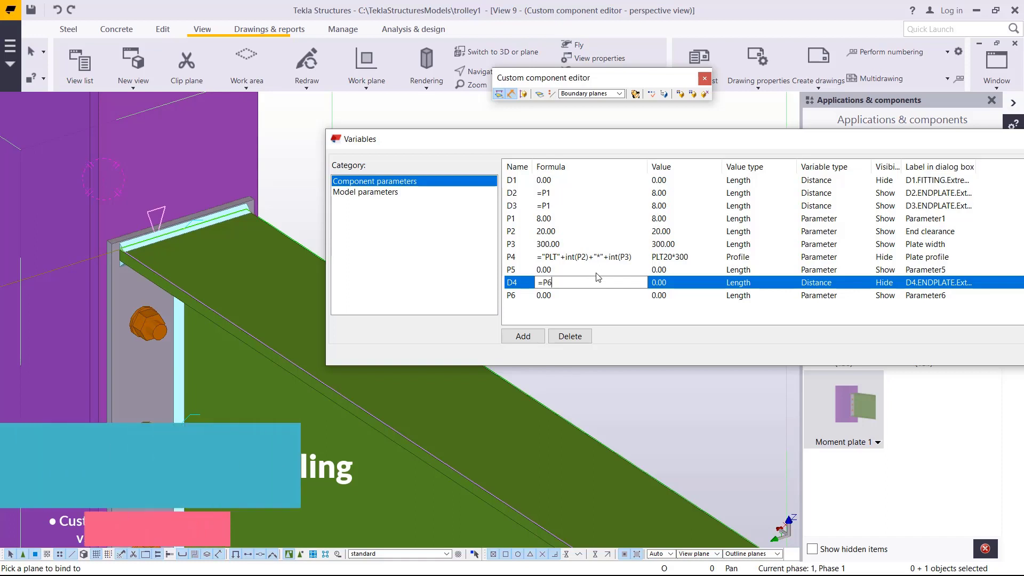
pyautogui.click(560, 295)
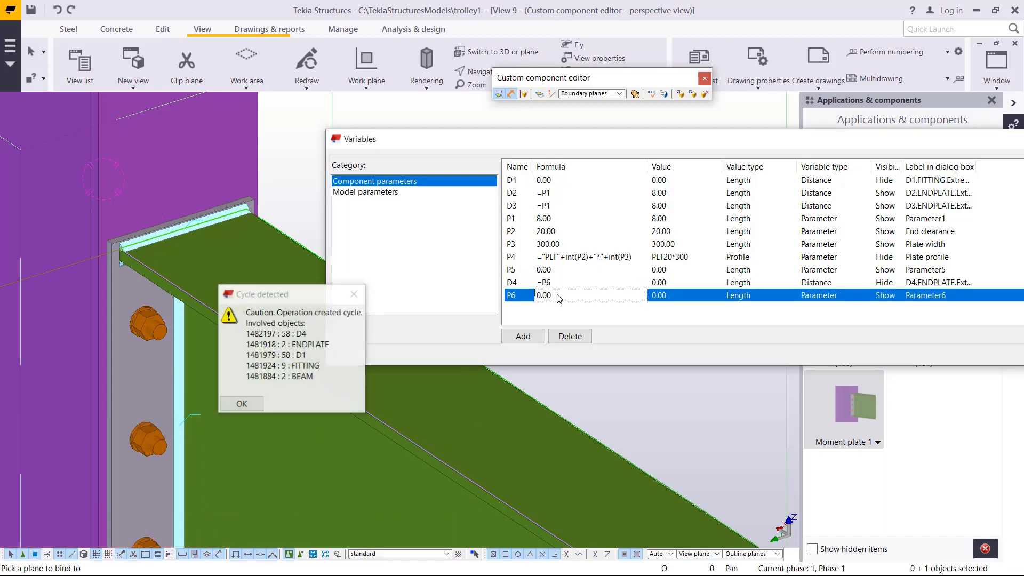
pyautogui.click(242, 403)
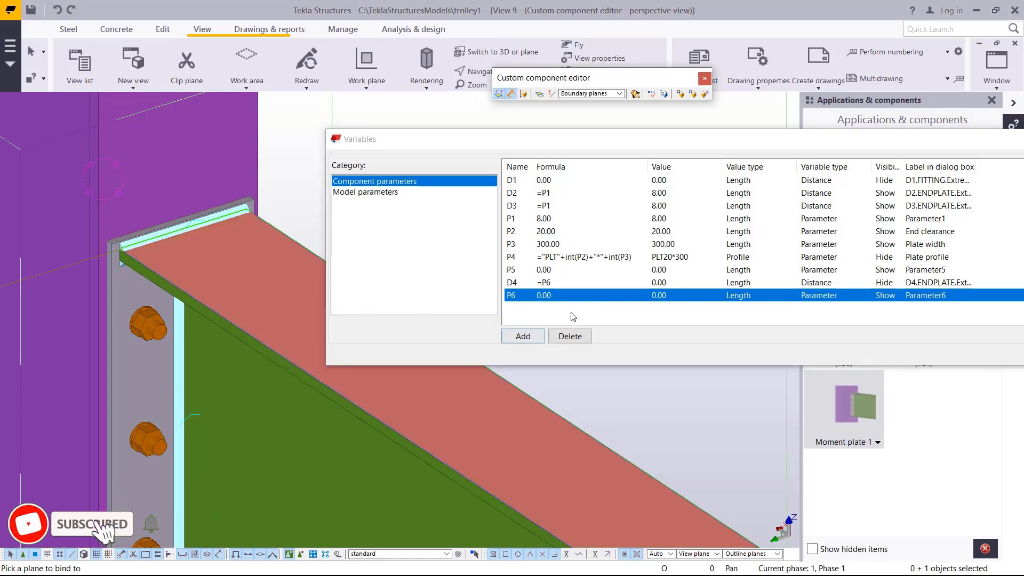
# Step: Set P6 to 20 and end the plane-binding command
pyautogui.doubleClick(537, 299)
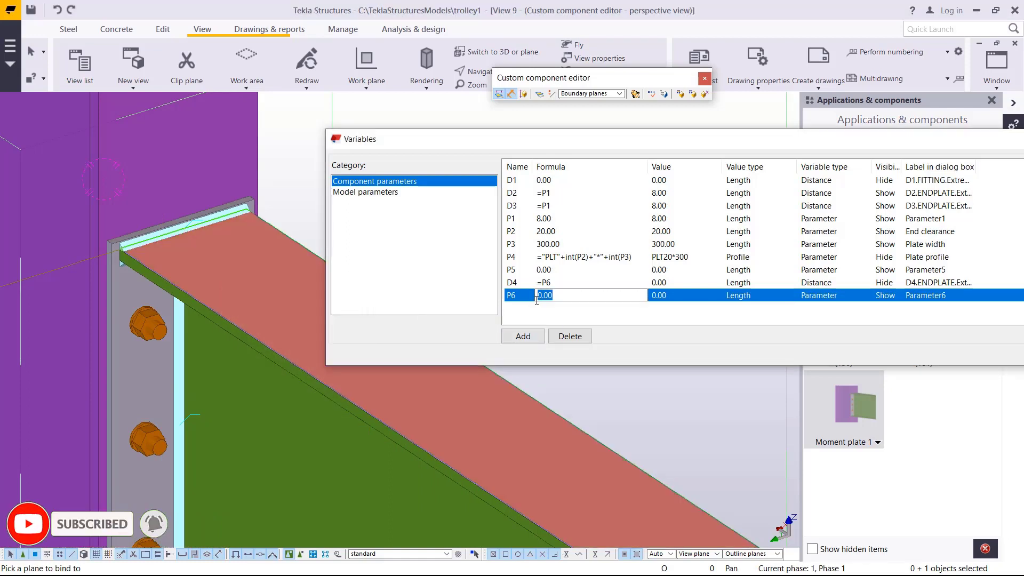
pyautogui.press('Return')
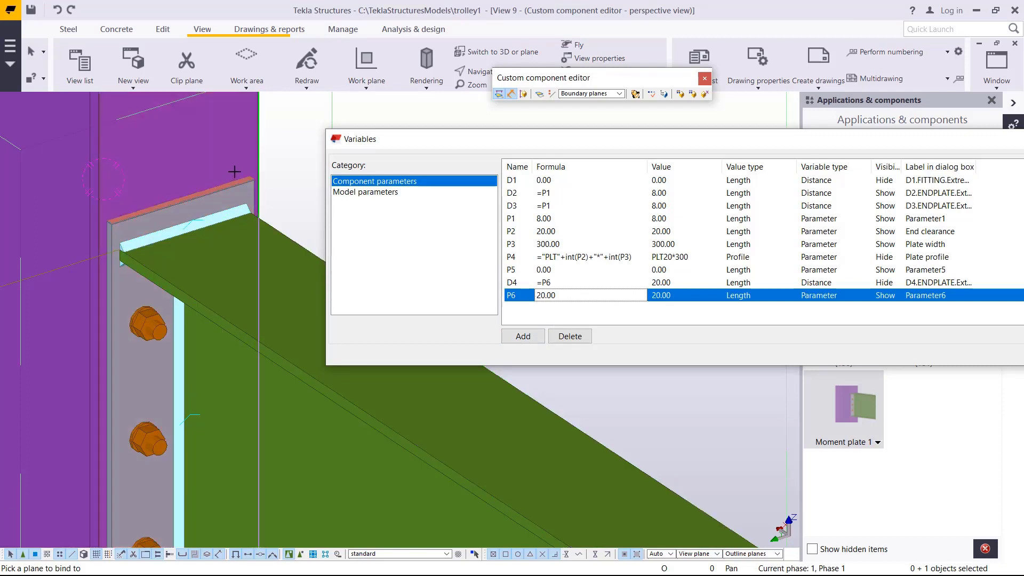
pyautogui.rightClick(285, 134)
pyautogui.click(302, 142)
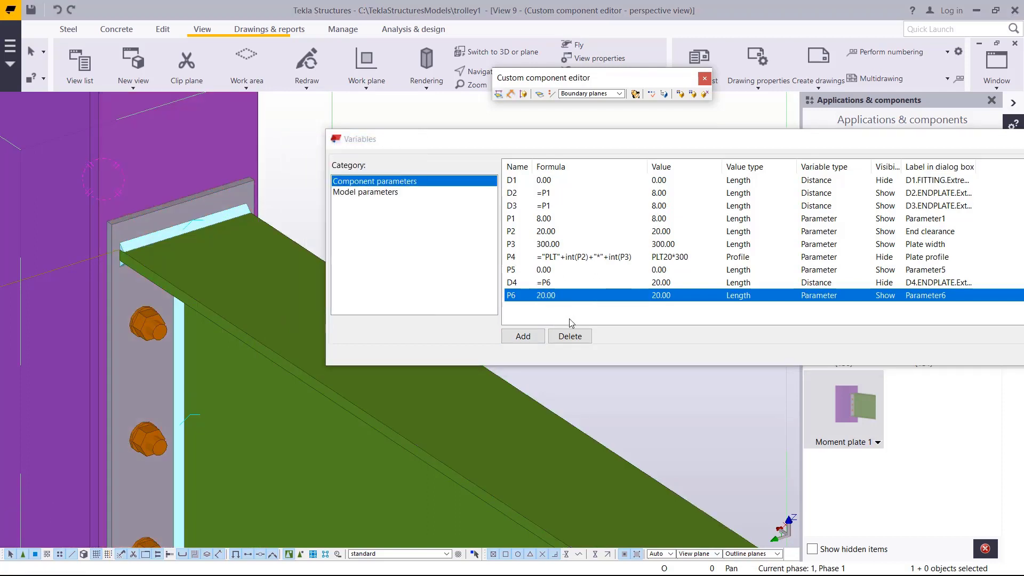
pyautogui.scroll(-3, 149, 209)
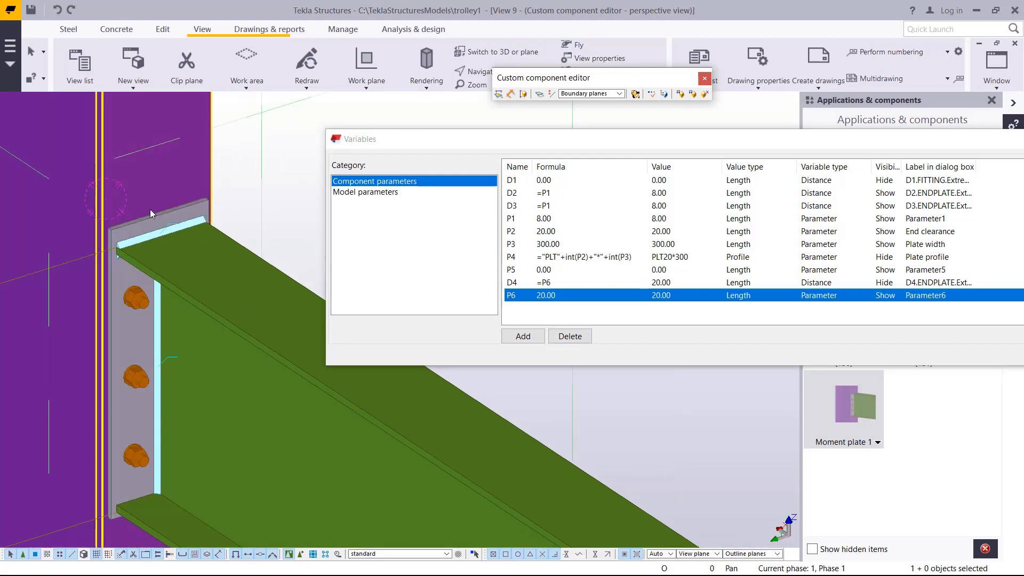
# Step: Set the view rotation centre at the bottom of the end plate
pyautogui.scroll(2, 162, 329)
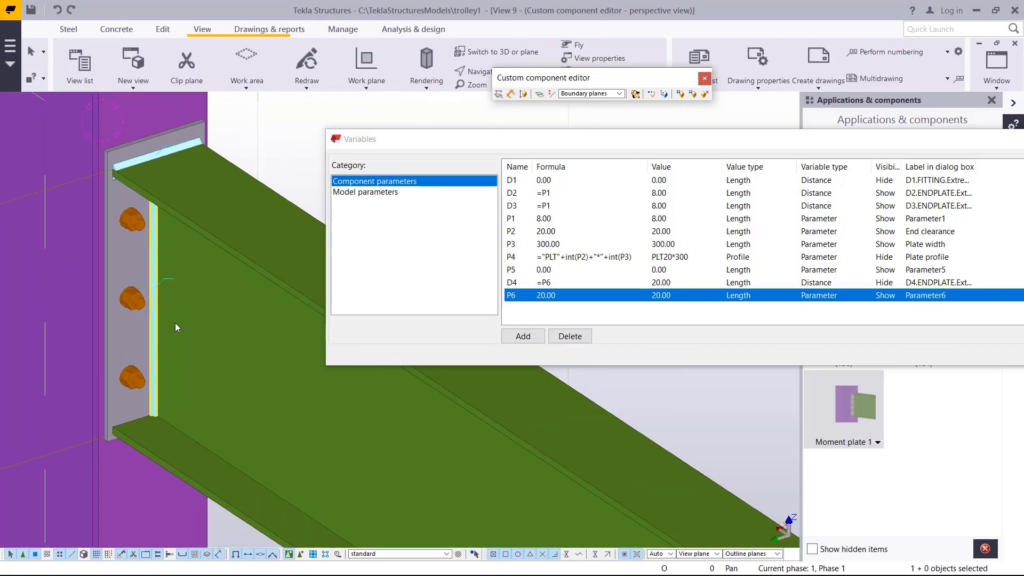
pyautogui.click(470, 70)
pyautogui.click(488, 108)
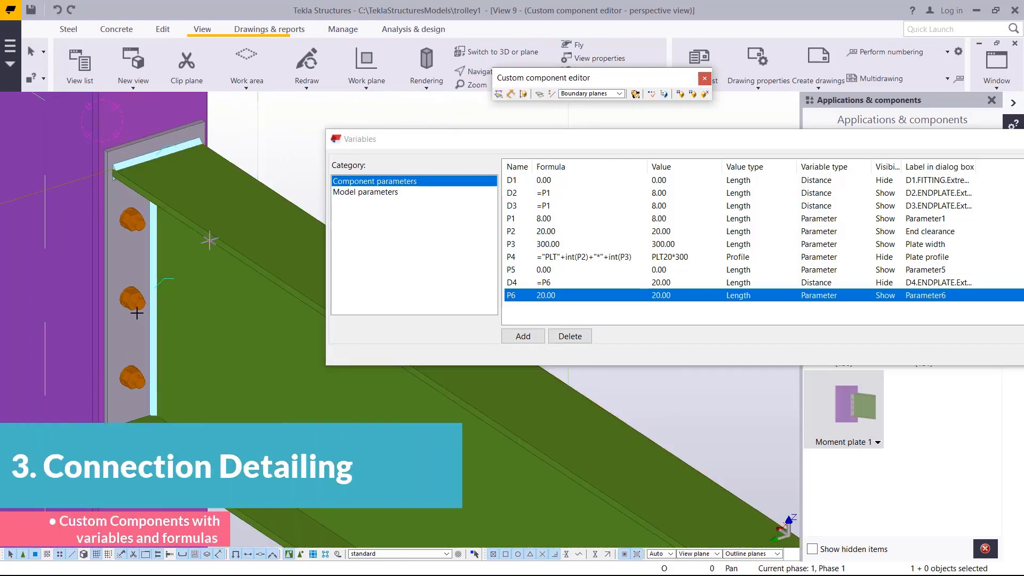
pyautogui.click(148, 407)
pyautogui.rightClick(174, 244)
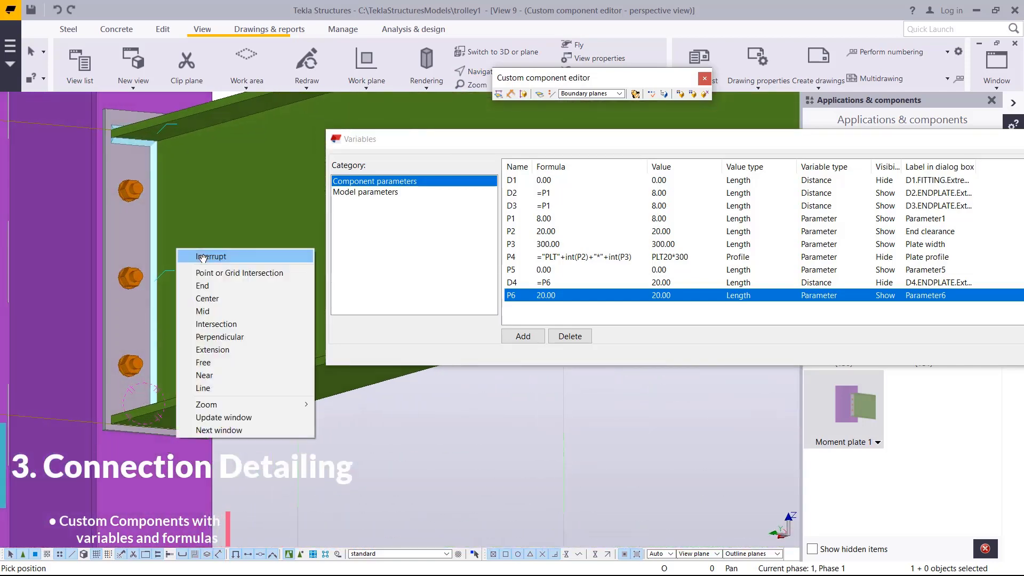
pyautogui.click(207, 256)
pyautogui.scroll(2, 157, 400)
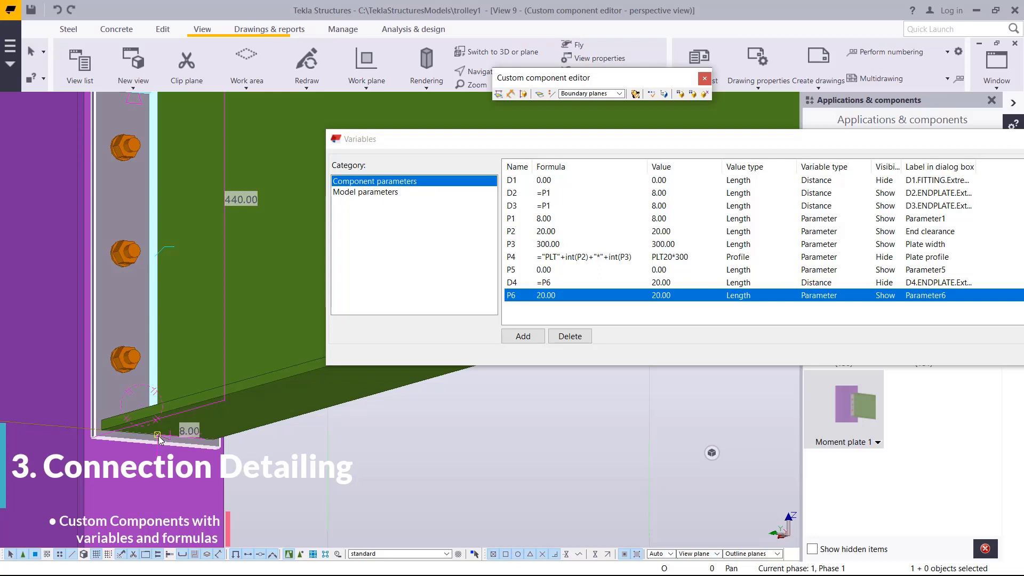
# Step: Bind the plate's bottom edge to the lower flange plane, creating D5, and add parameter P7
pyautogui.click(159, 437)
pyautogui.rightClick(159, 437)
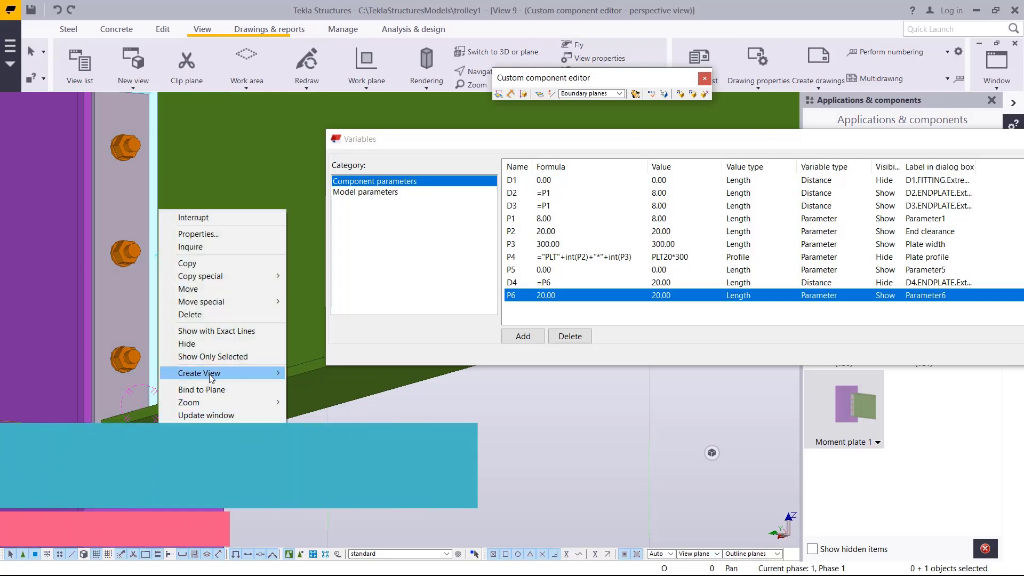
pyautogui.click(203, 390)
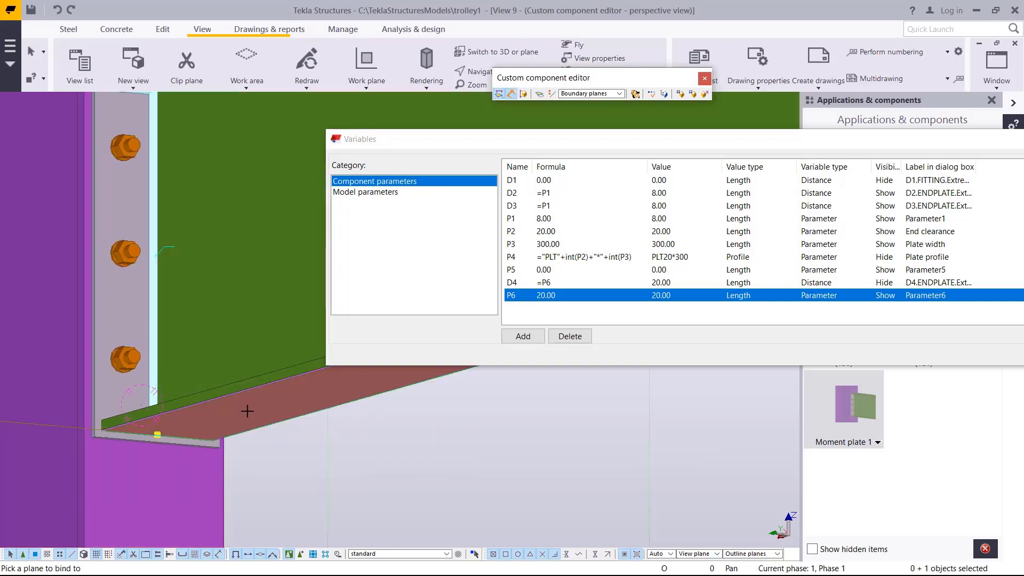
pyautogui.click(247, 410)
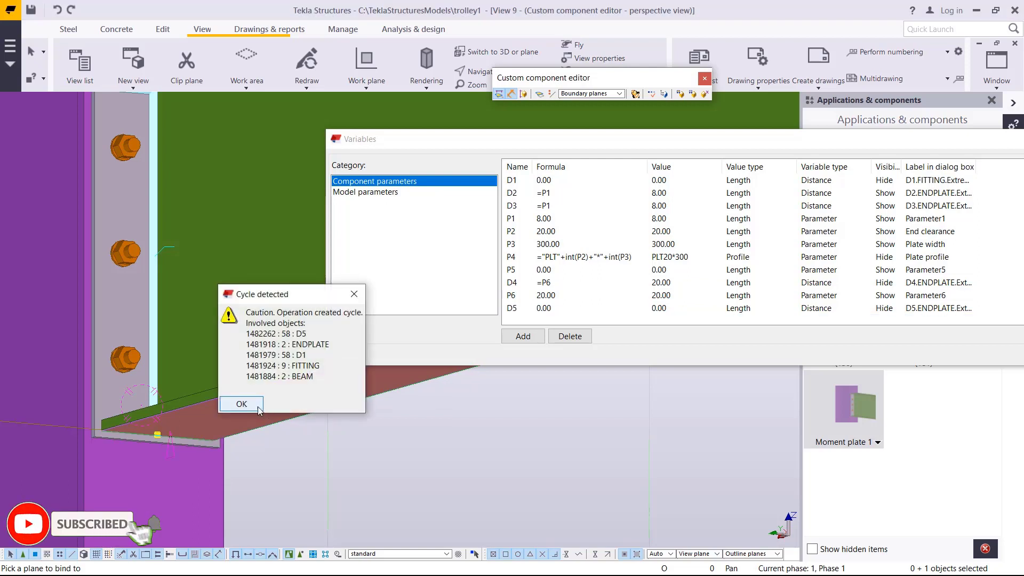
pyautogui.click(242, 406)
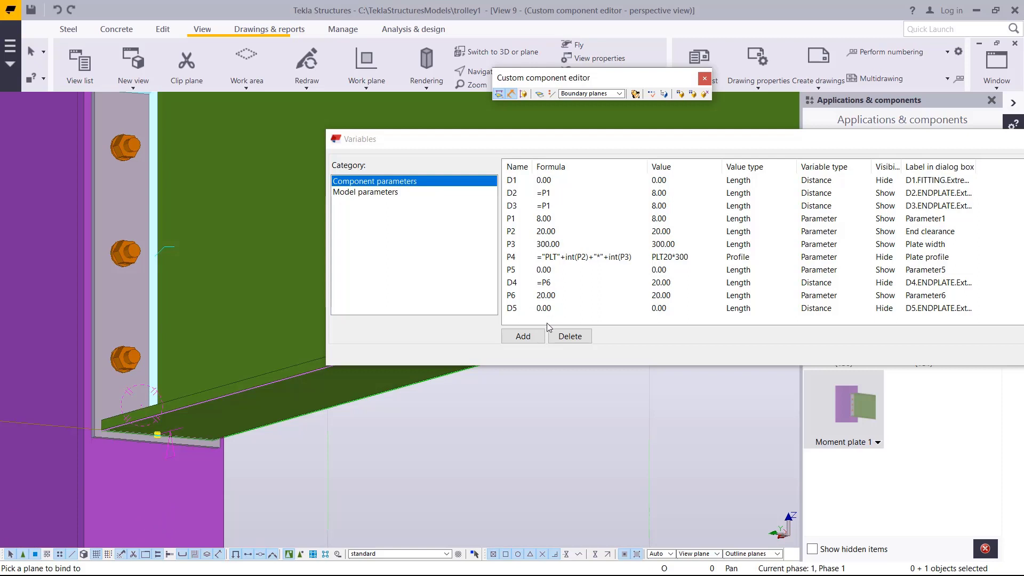
pyautogui.click(531, 338)
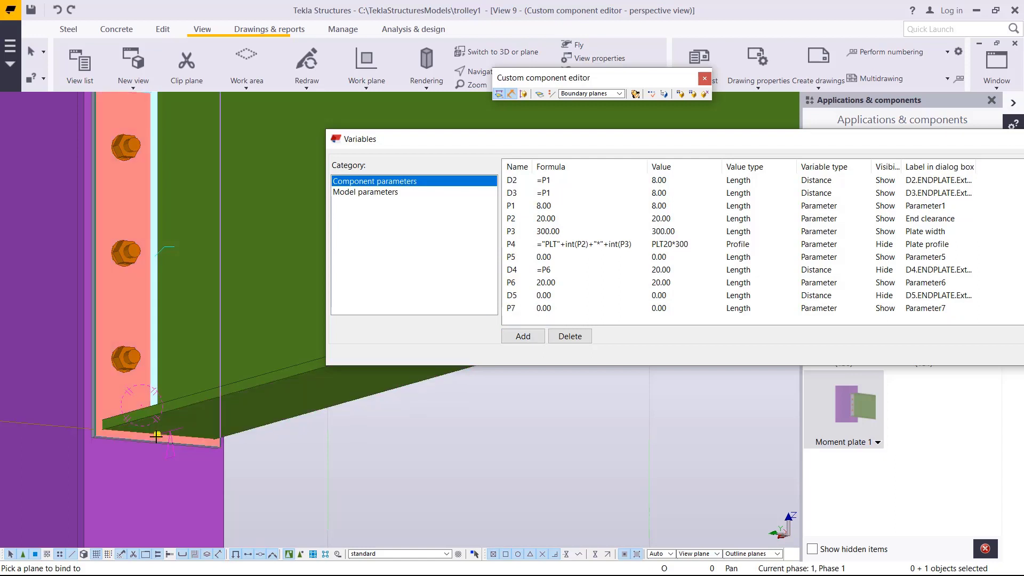
# Step: Set distance D5's formula to =P7, accepting the cycle warning
pyautogui.doubleClick(546, 297)
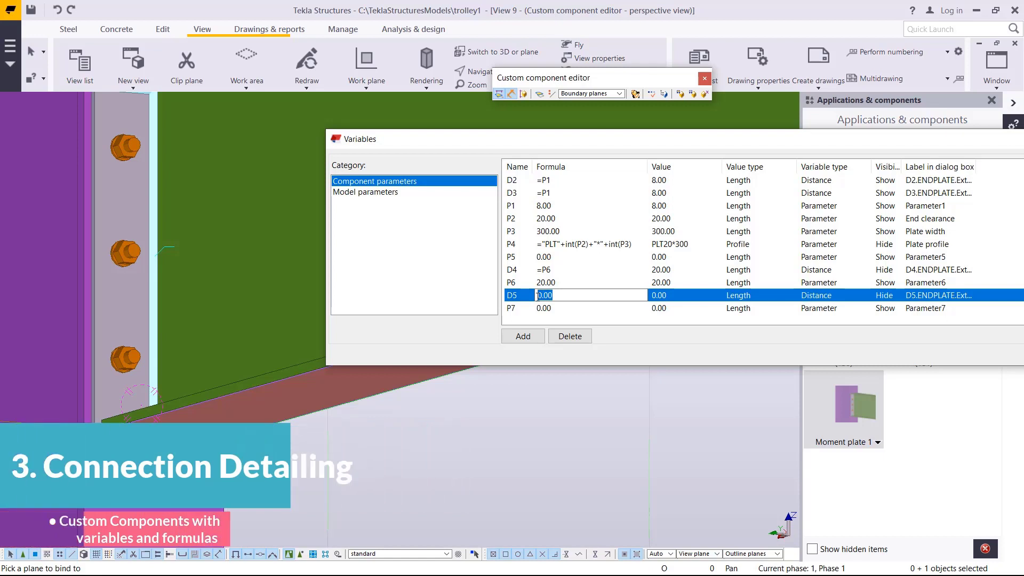
pyautogui.write('=')
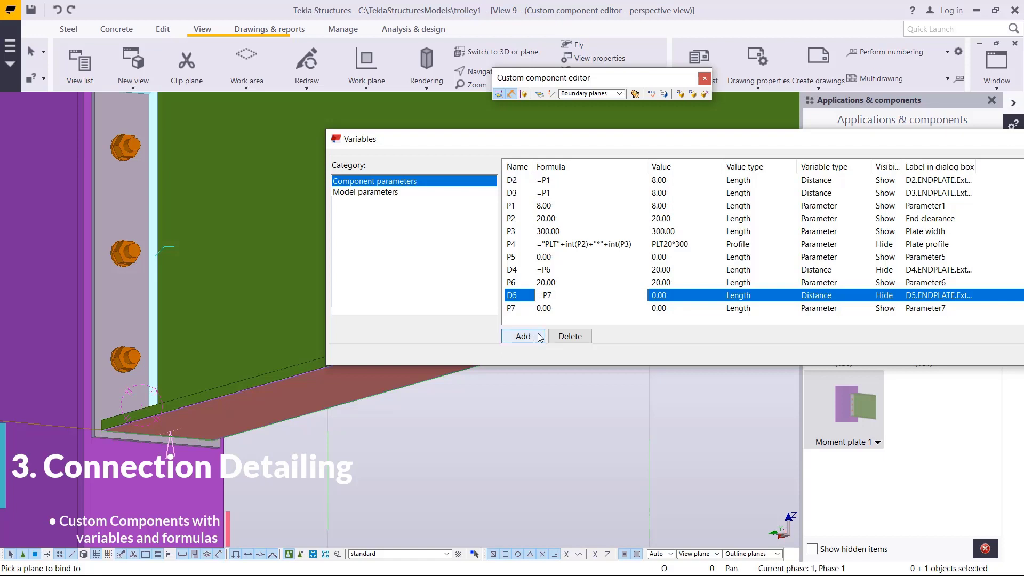
pyautogui.click(547, 308)
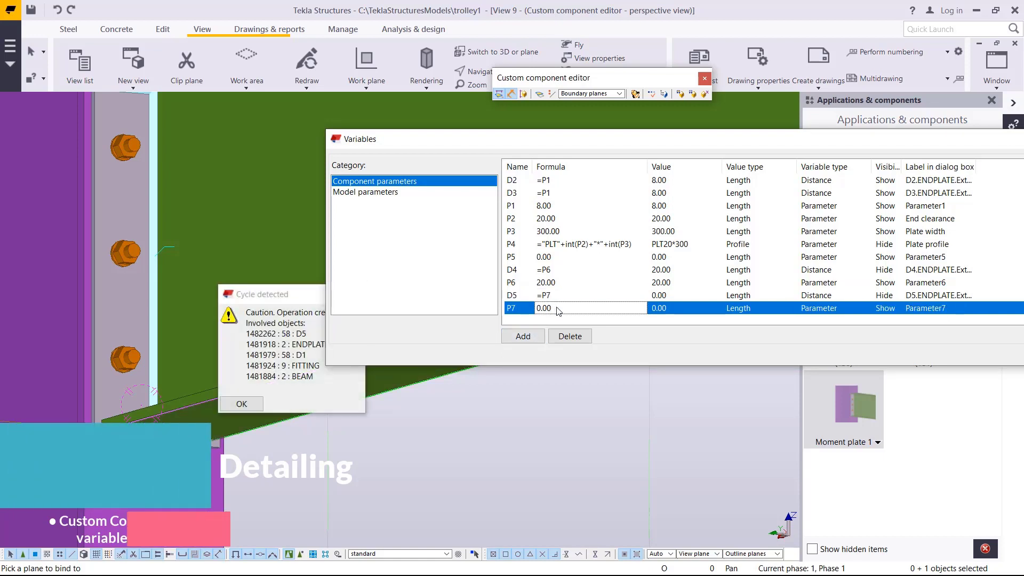
pyautogui.click(241, 404)
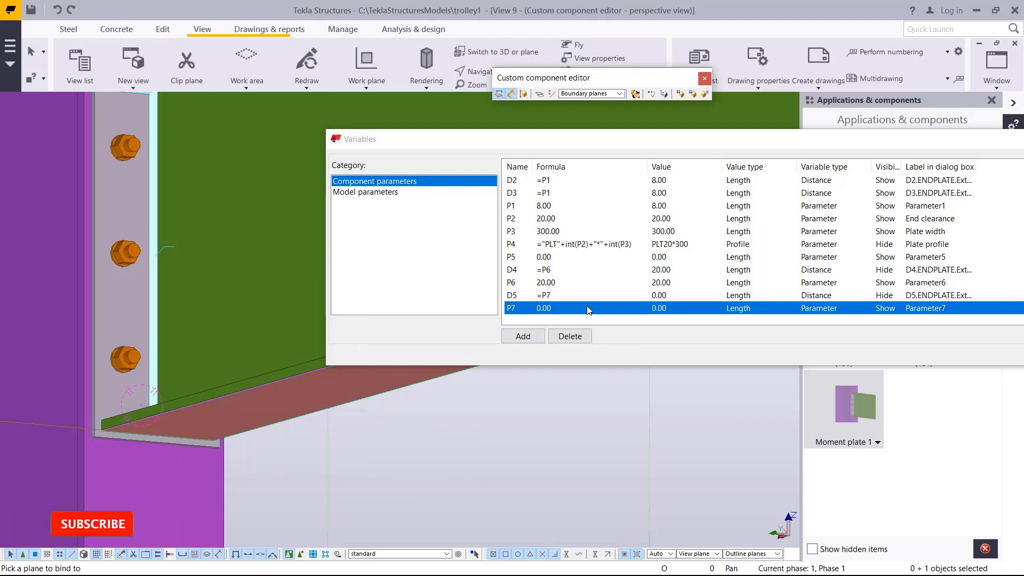
# Step: Set P7 to 20 and check the moved bottom edge of the end plate
pyautogui.moveTo(553, 309); pyautogui.dragTo(536, 310)
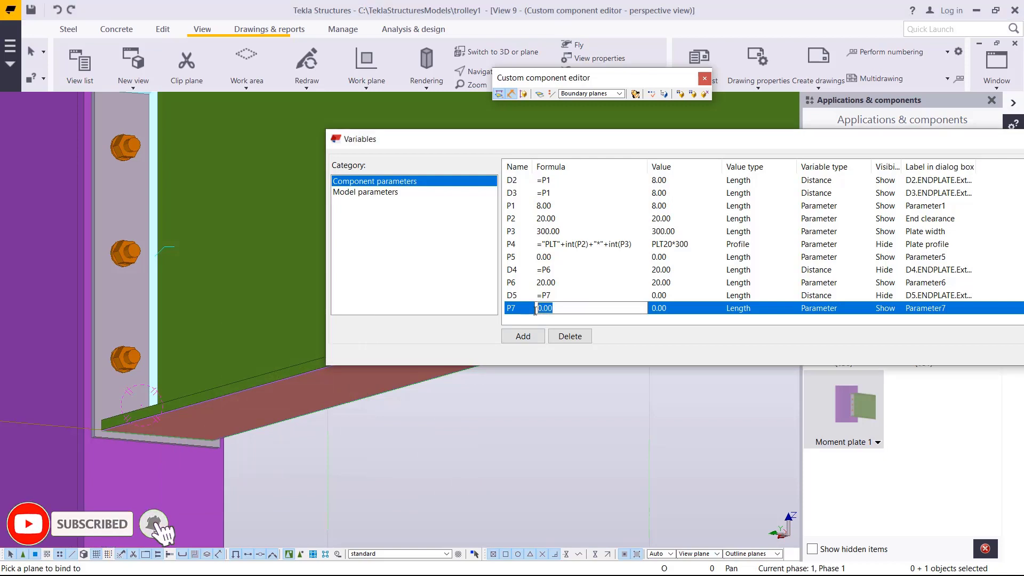
pyautogui.write('20')
pyautogui.press('Return')
pyautogui.keyDown('ctrl'); pyautogui.moveTo(201, 315); pyautogui.dragTo(148, 193, button='middle'); pyautogui.keyUp('ctrl')
pyautogui.click(561, 310)
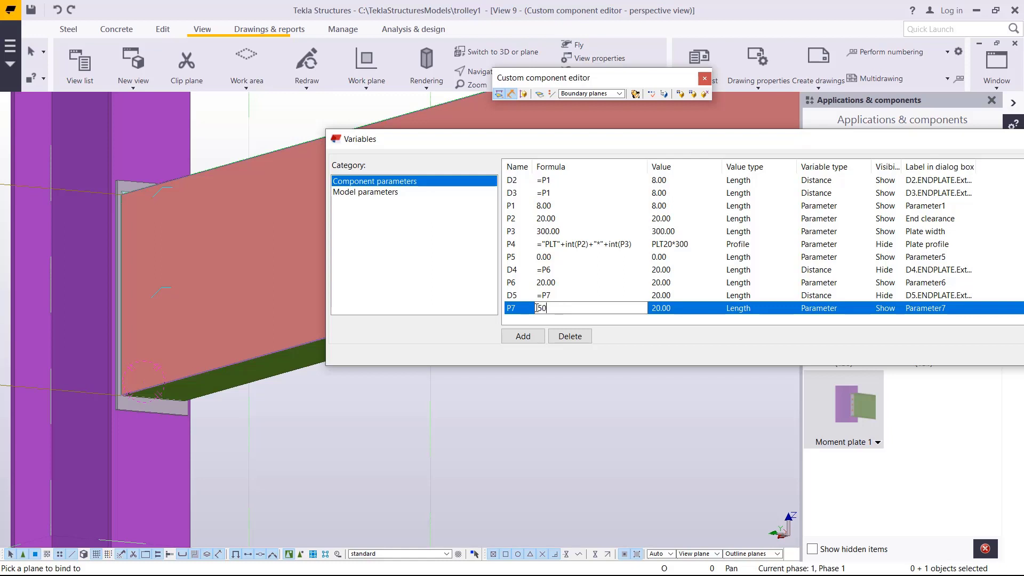
# Step: Set the P7 and P6 formulas to 50 so distances D4 and D5 both evaluate to 50.00
pyautogui.click(551, 283)
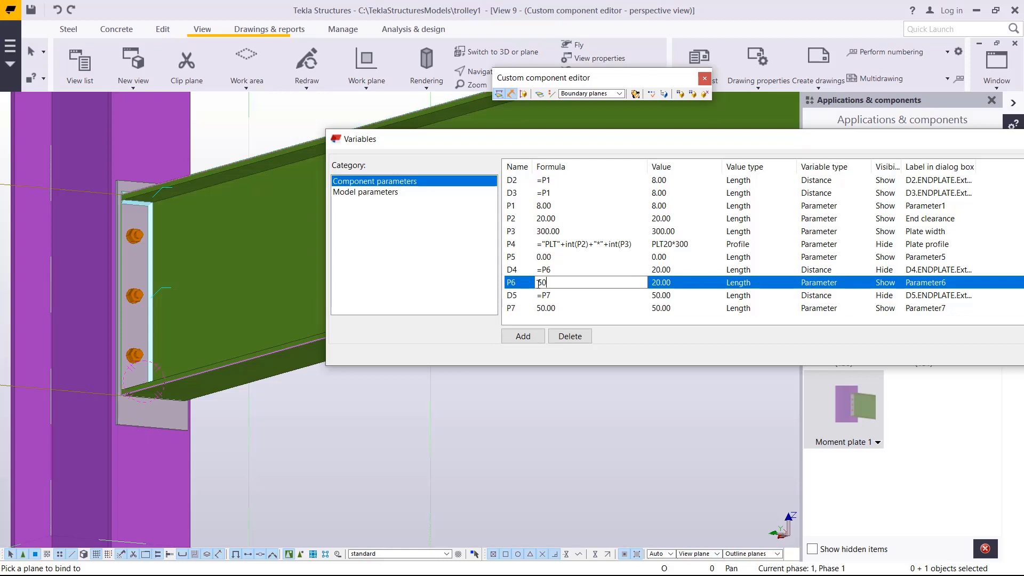
pyautogui.press('Return')
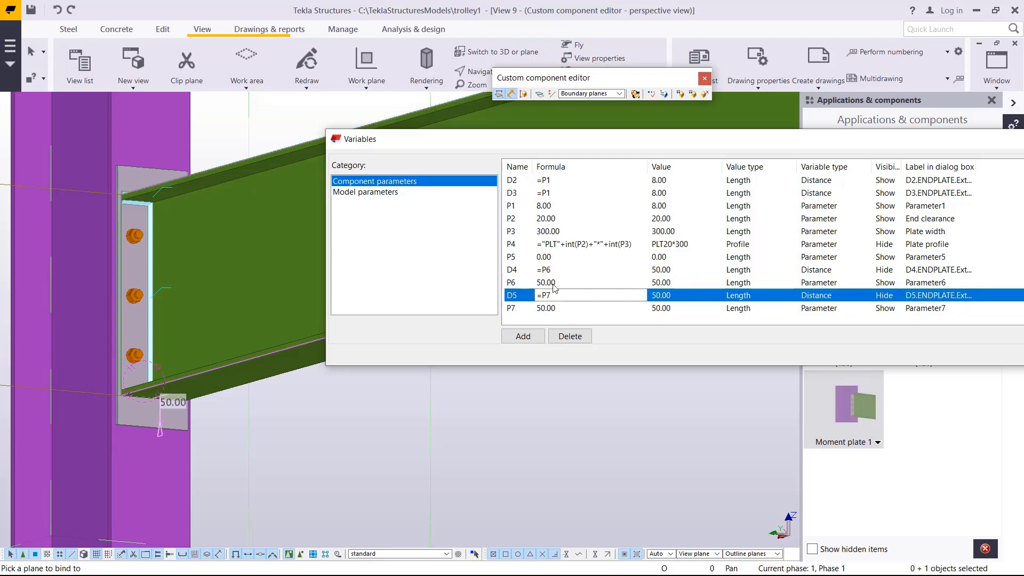
pyautogui.click(177, 228)
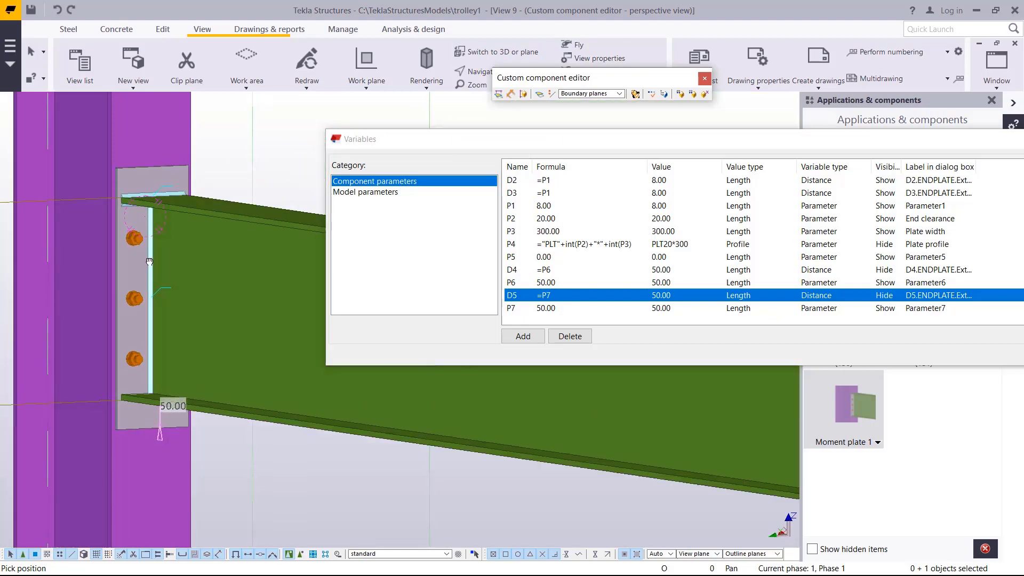